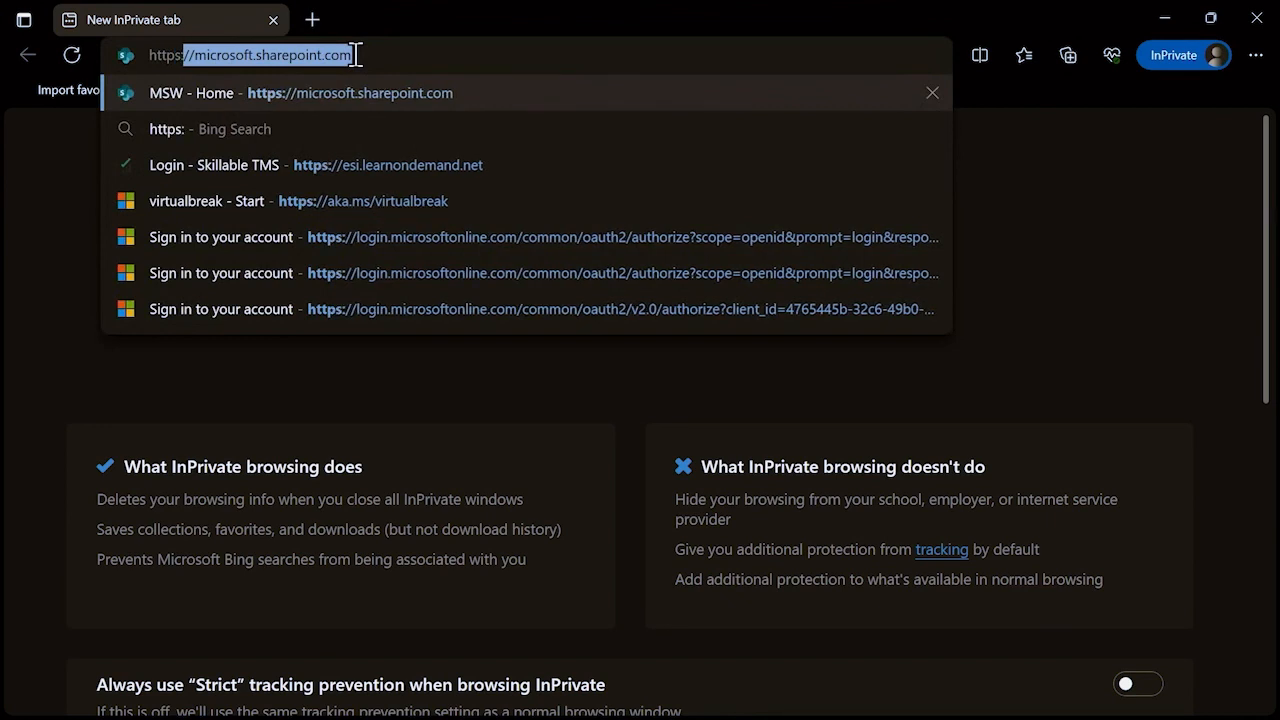
# Go to app.fabric.microsoft.com and check the signed-in account's license type and trial status.
pyautogui.write('pp.')
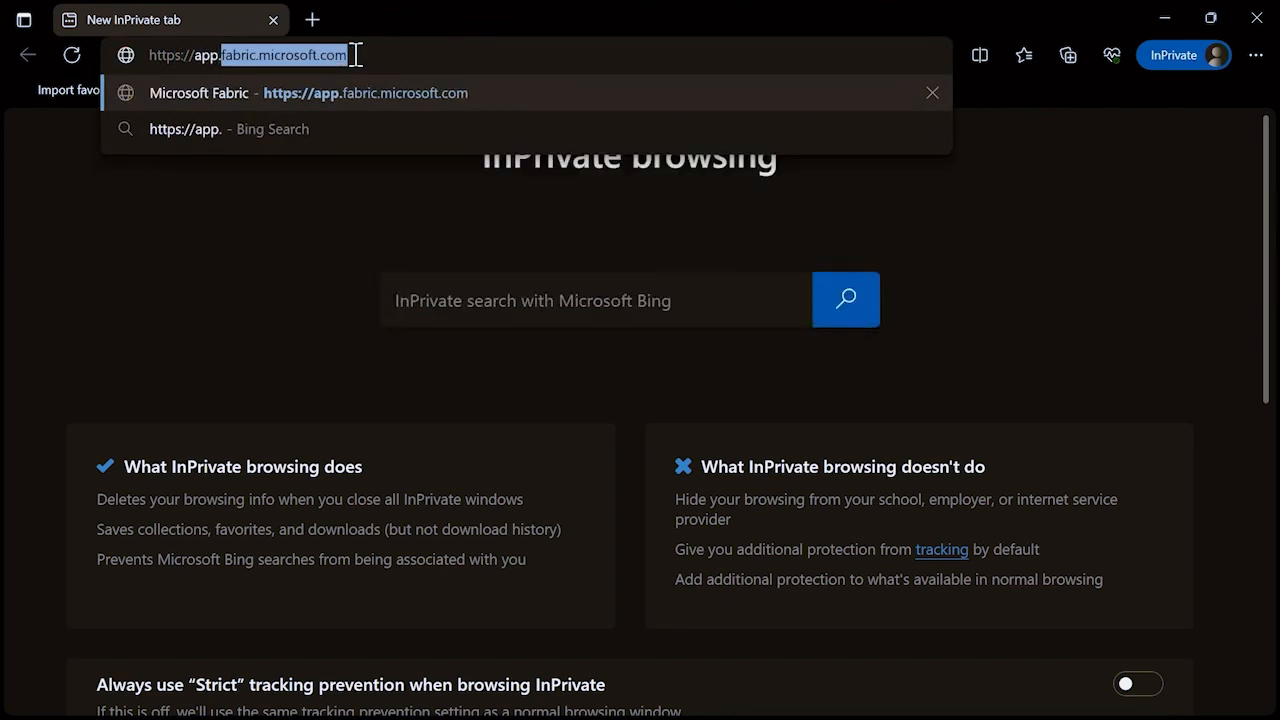
pyautogui.press('Return')
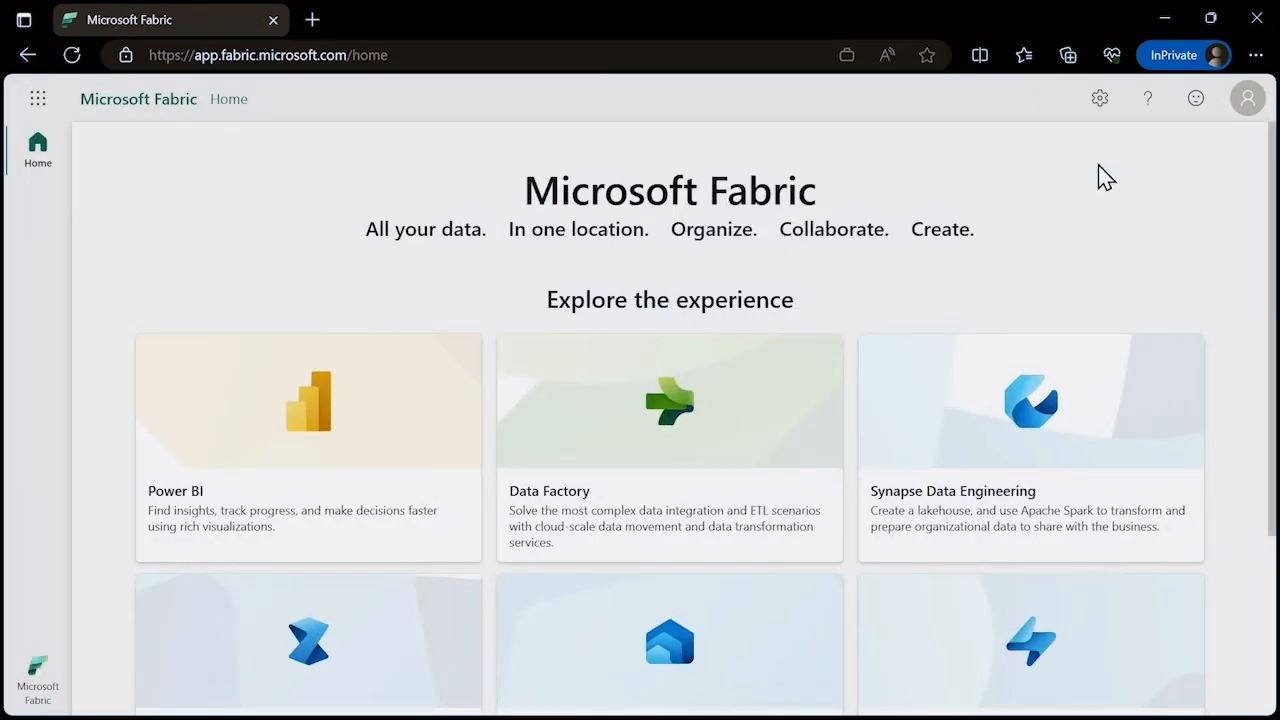
pyautogui.click(1247, 98)
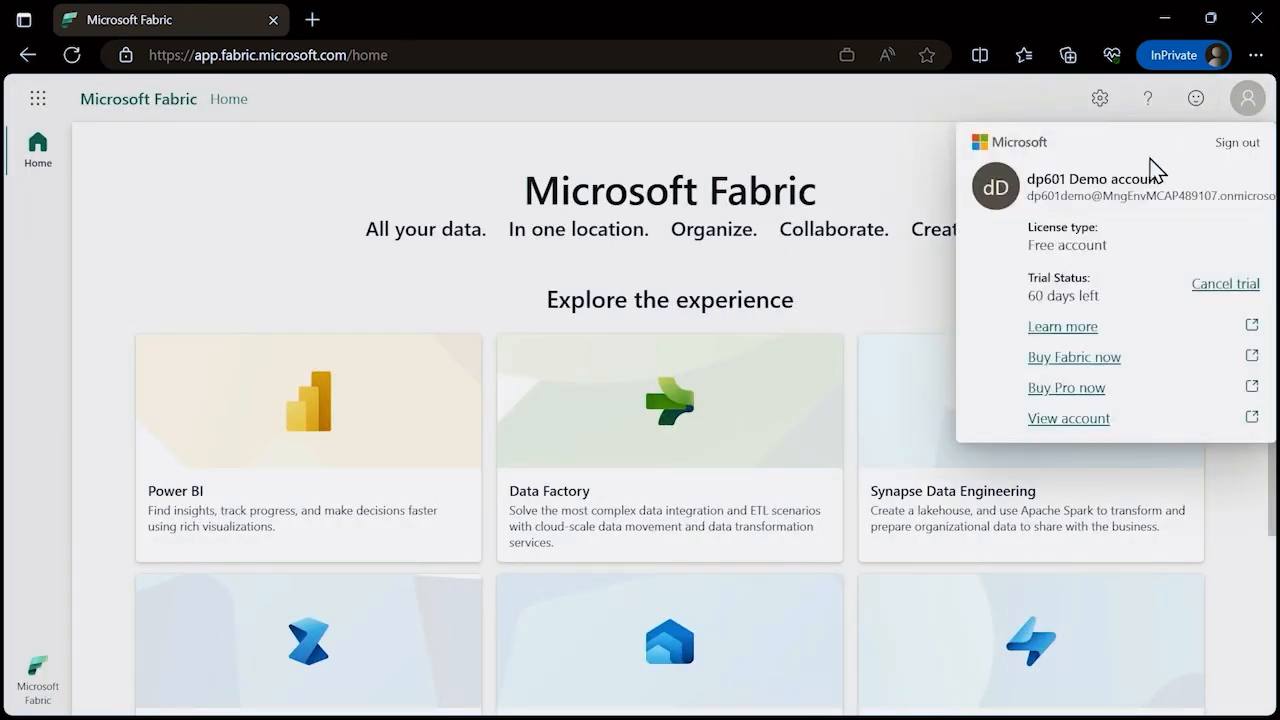
pyautogui.click(1247, 112)
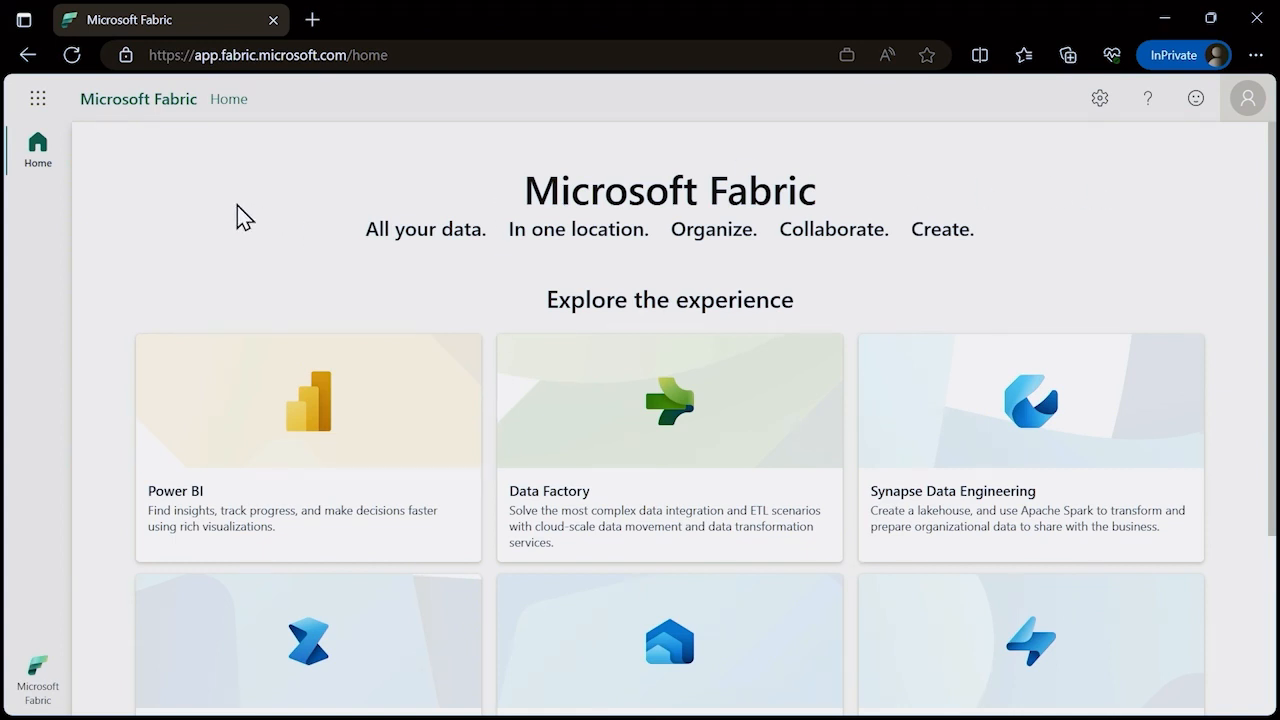
# Switch to the Synapse Data Engineering experience and start a new workspace named dp601demos.
pyautogui.click(40, 678)
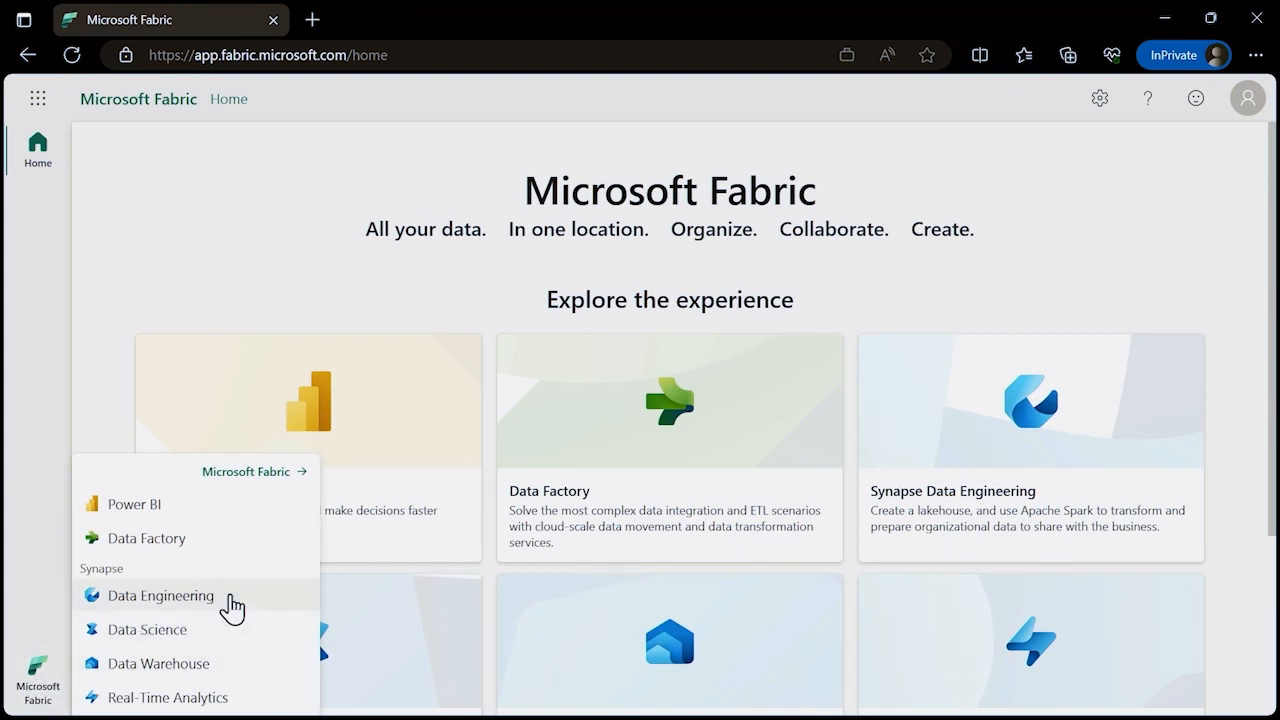
pyautogui.click(230, 600)
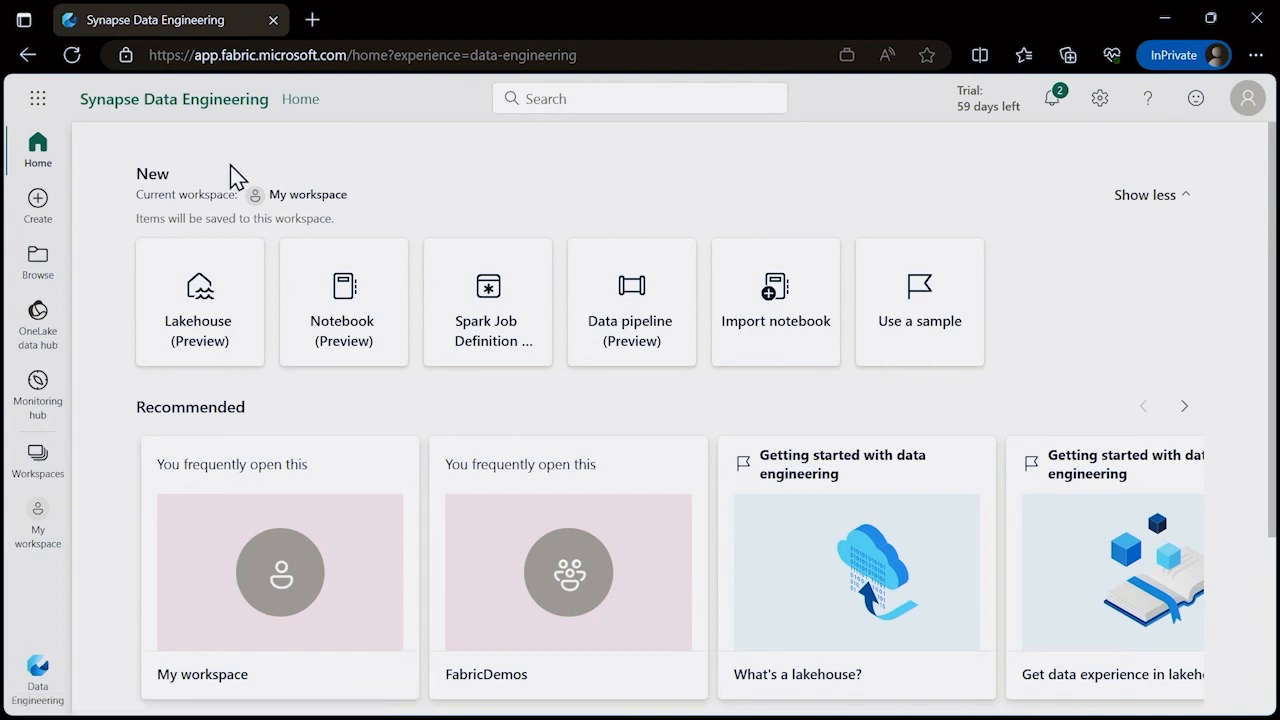
pyautogui.click(40, 460)
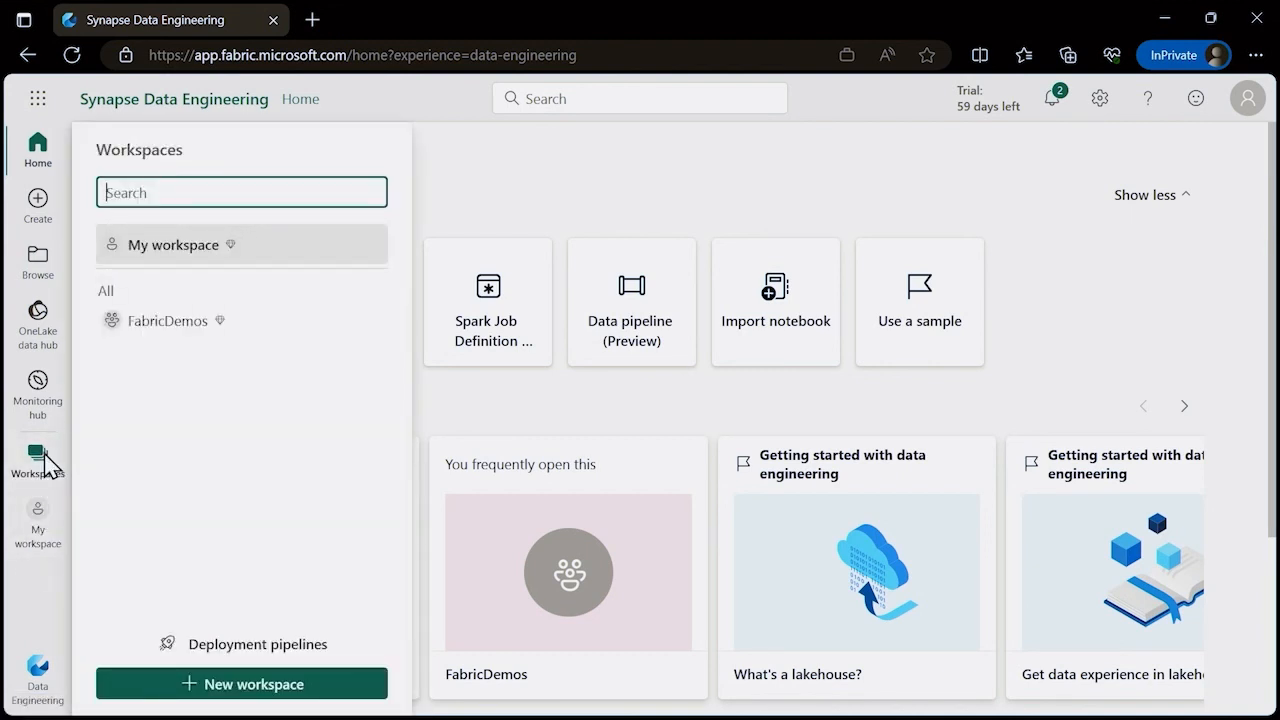
pyautogui.click(258, 688)
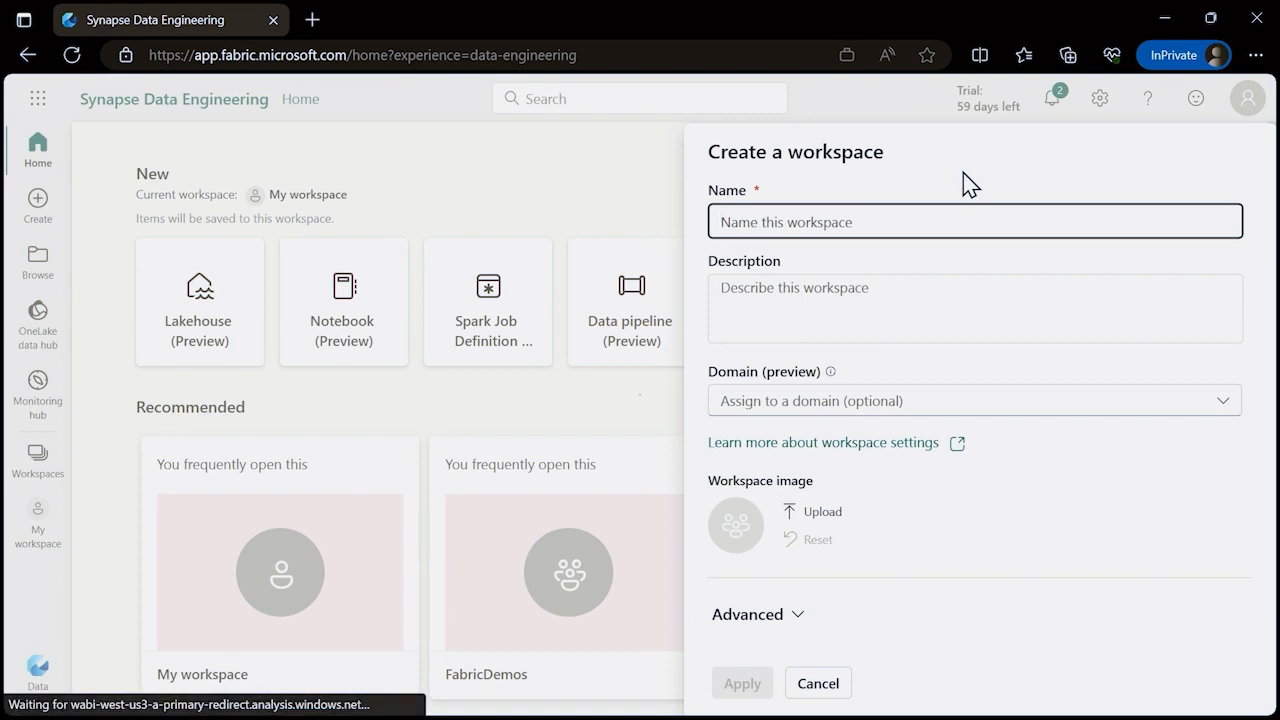
pyautogui.write('dp601')
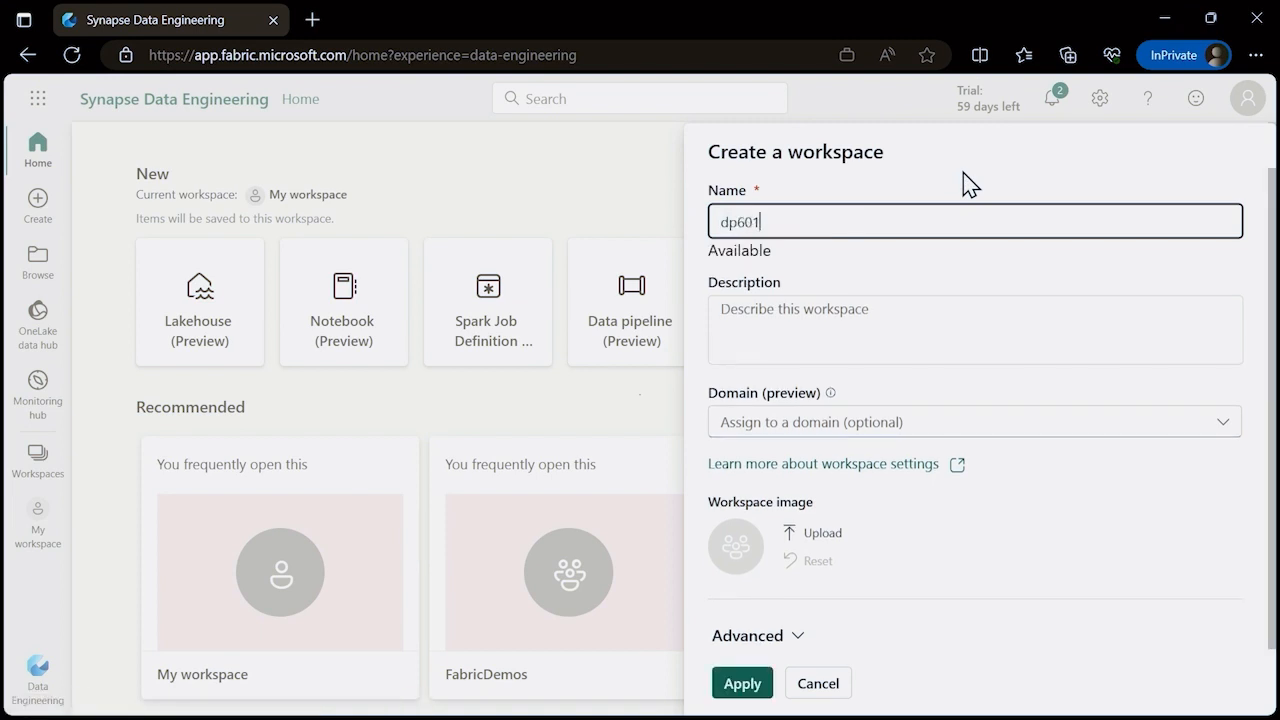
pyautogui.write('demos')
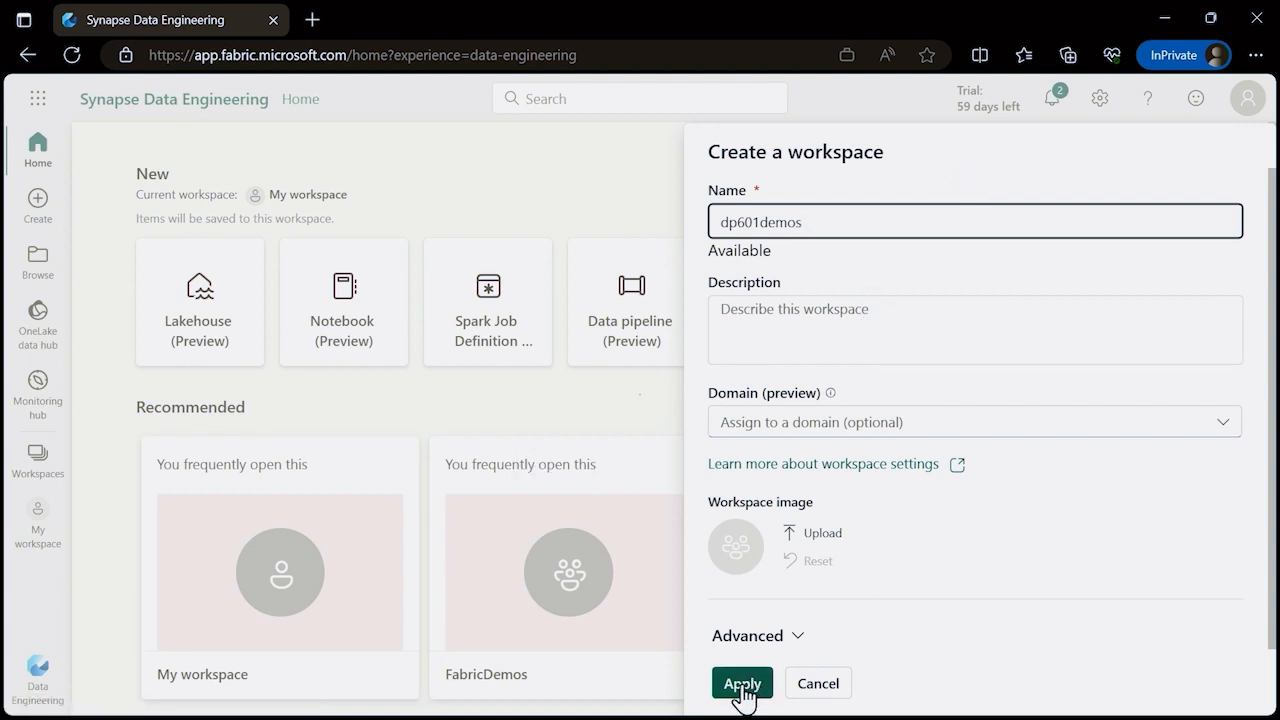
# Review the new workspace's advanced settings and create it with the Trial license mode.
pyautogui.scroll(-1, 997, 440)
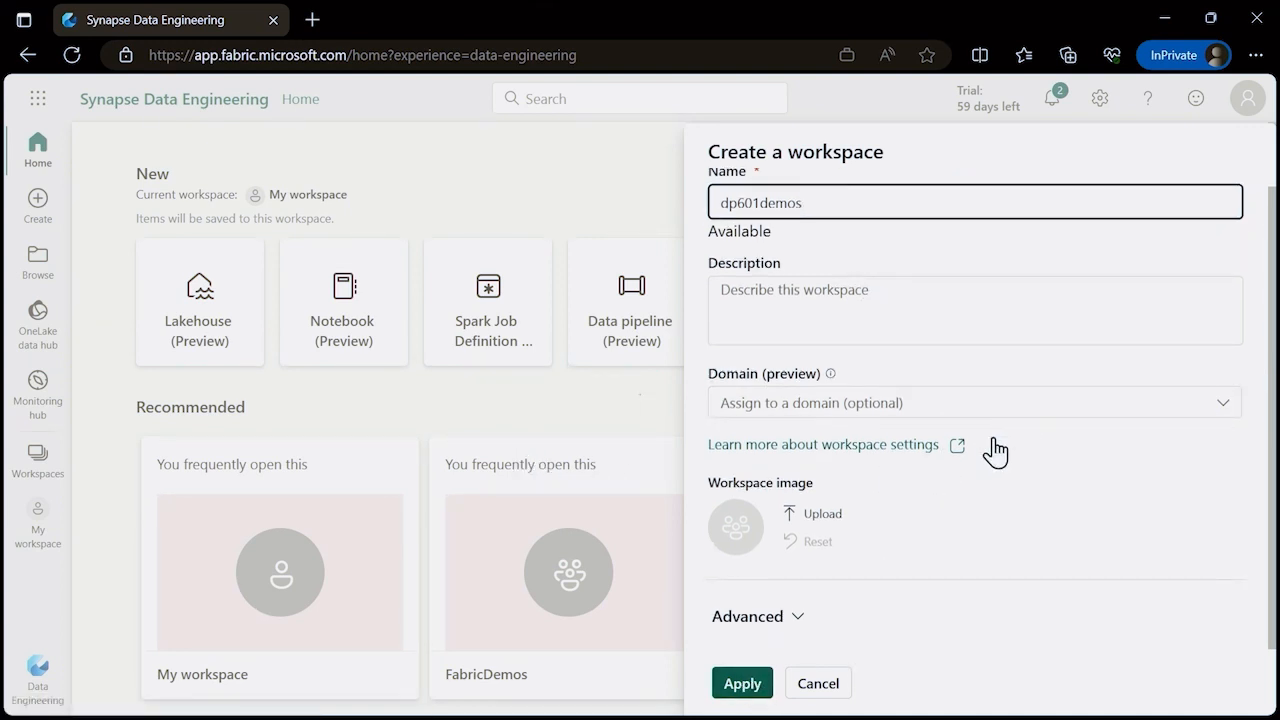
pyautogui.click(803, 628)
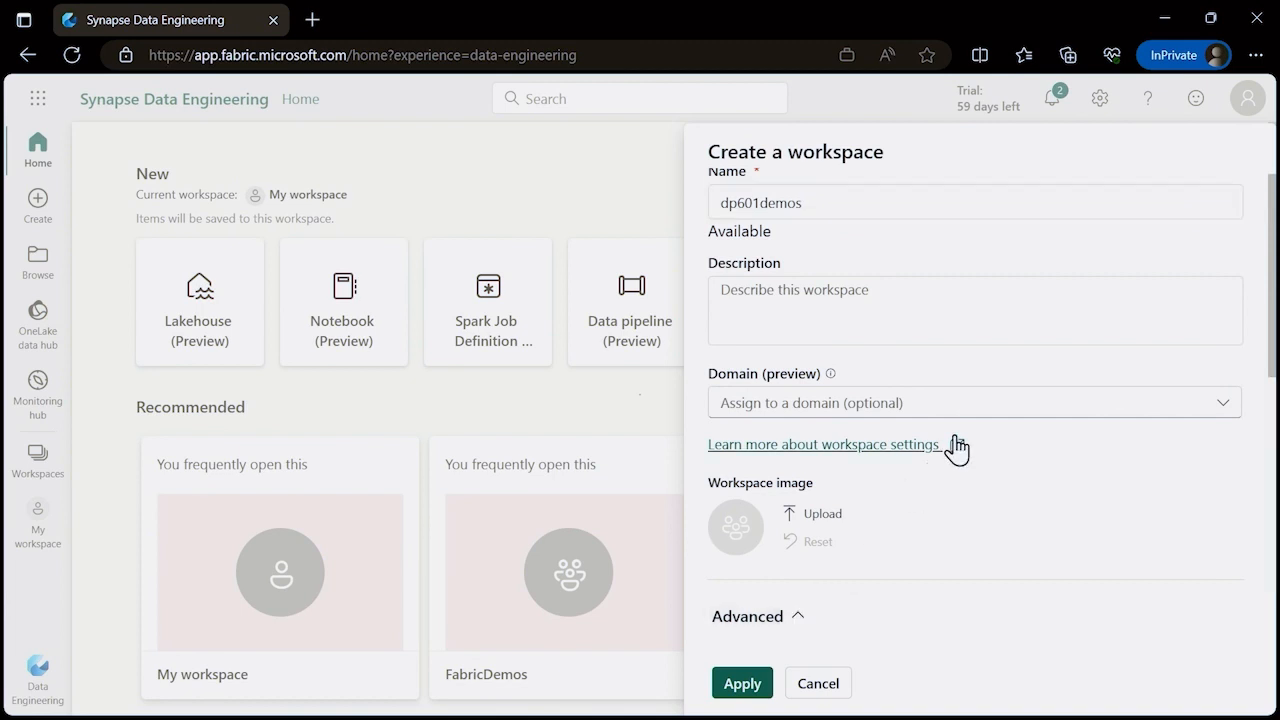
pyautogui.scroll(-3, 960, 445)
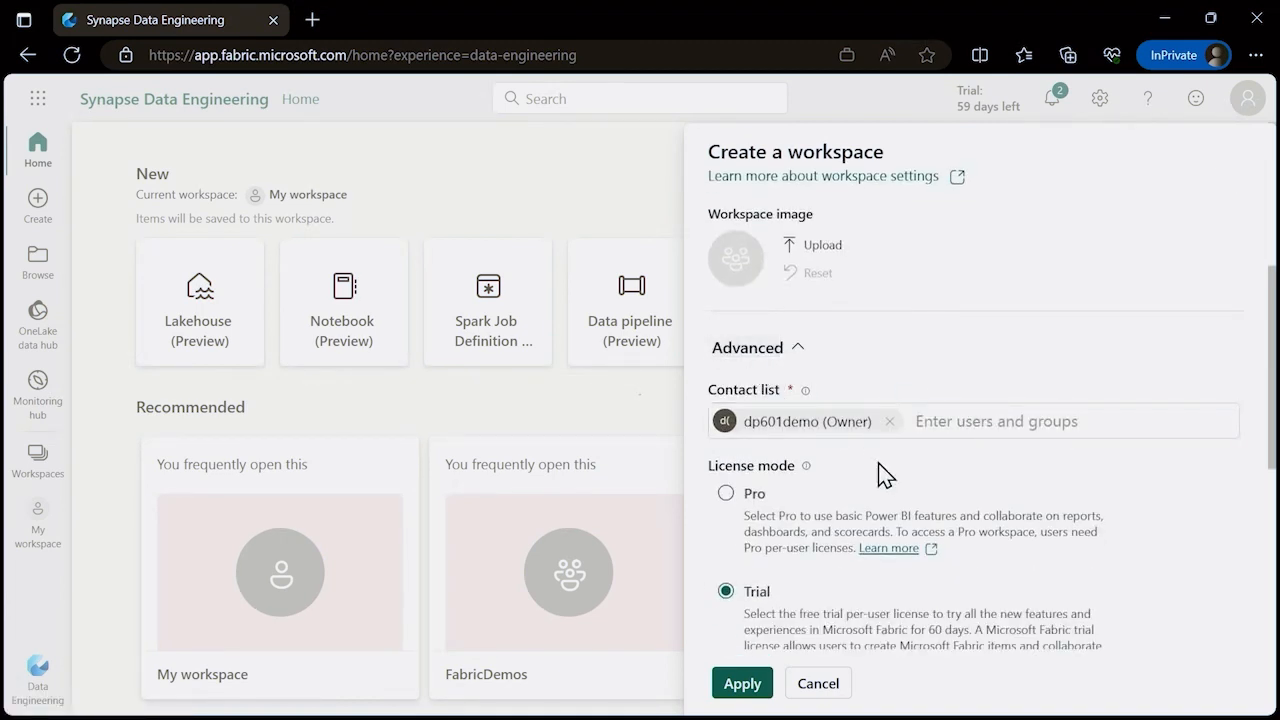
pyautogui.scroll(-3, 884, 472)
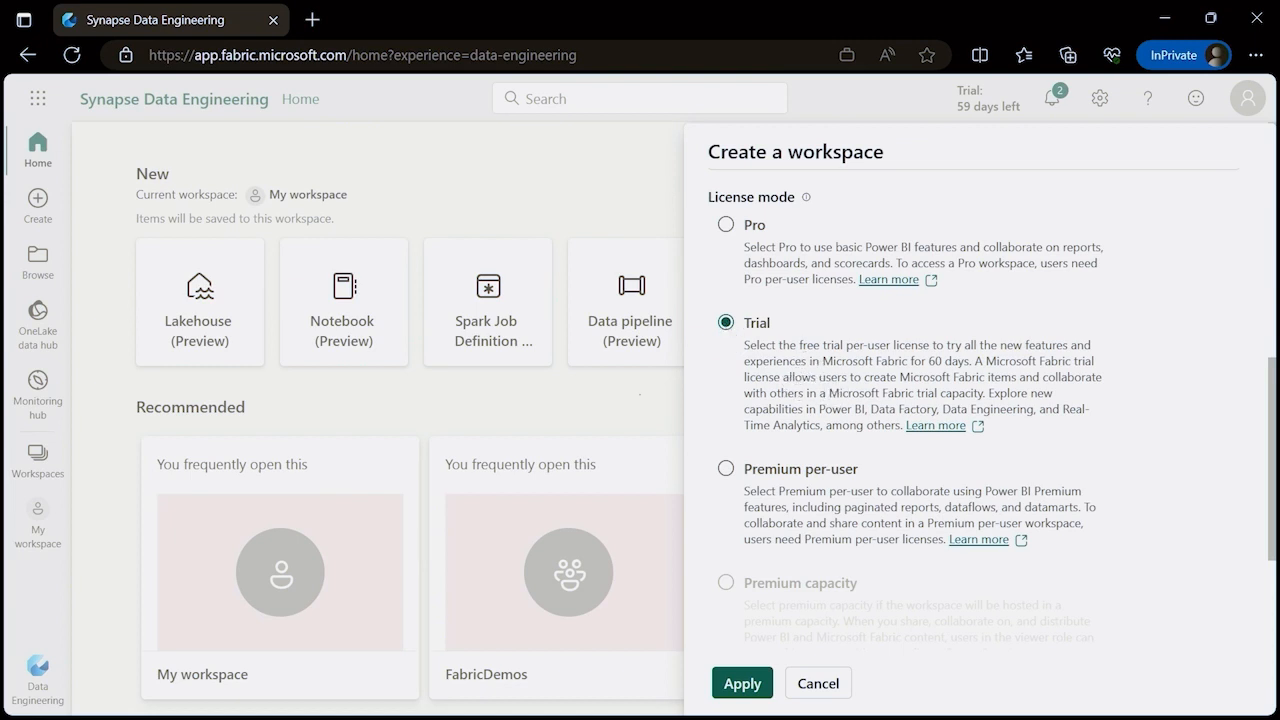
pyautogui.click(741, 684)
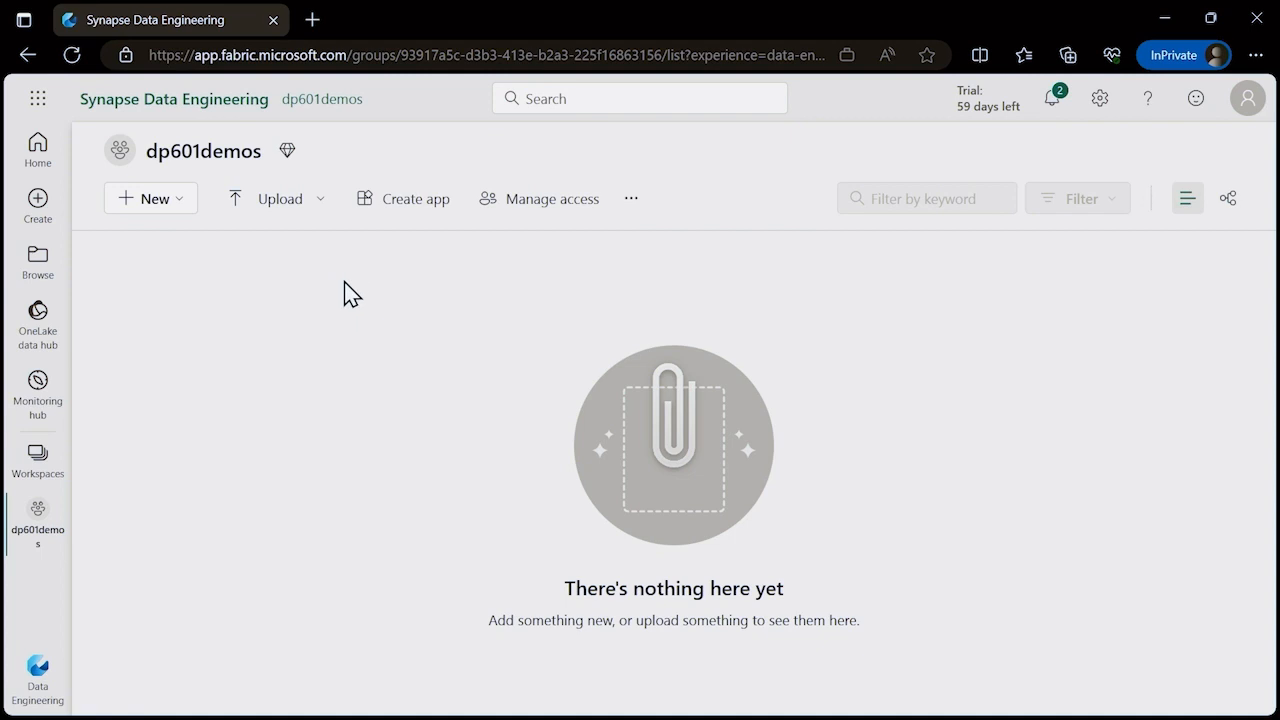
# Create a new lakehouse named Lakehouse in the dp601demos workspace.
pyautogui.click(185, 208)
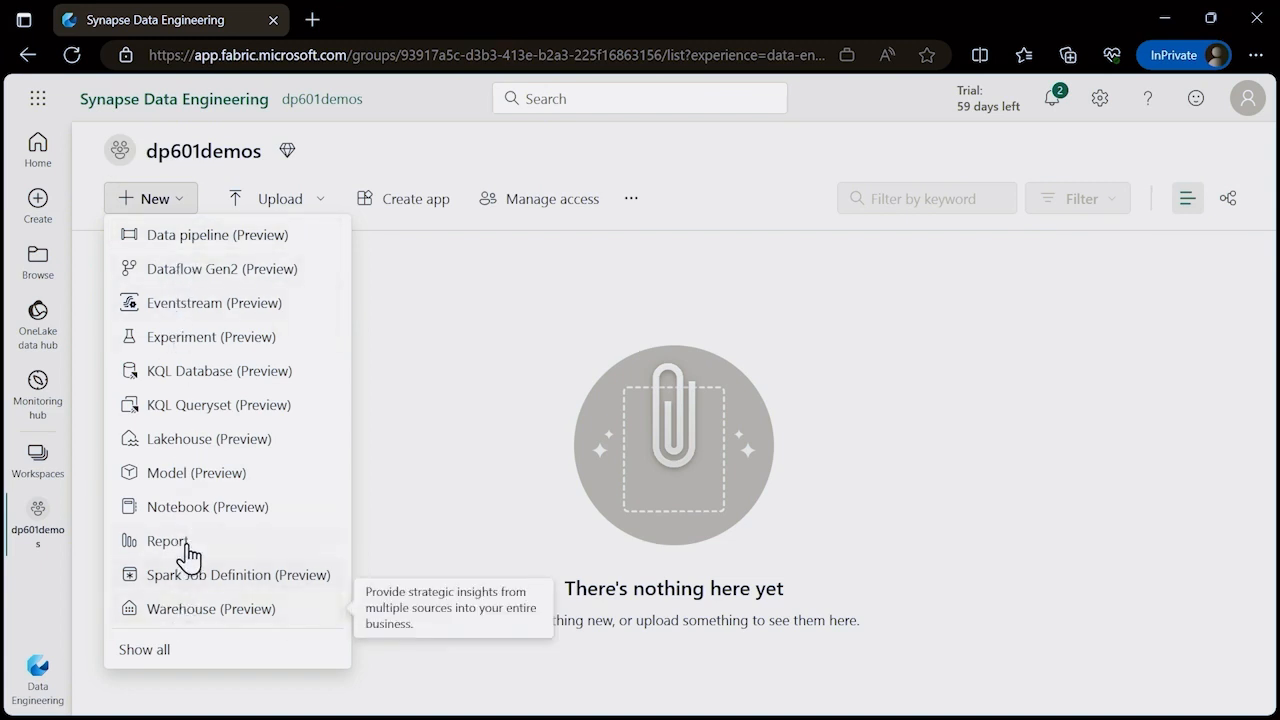
pyautogui.click(187, 452)
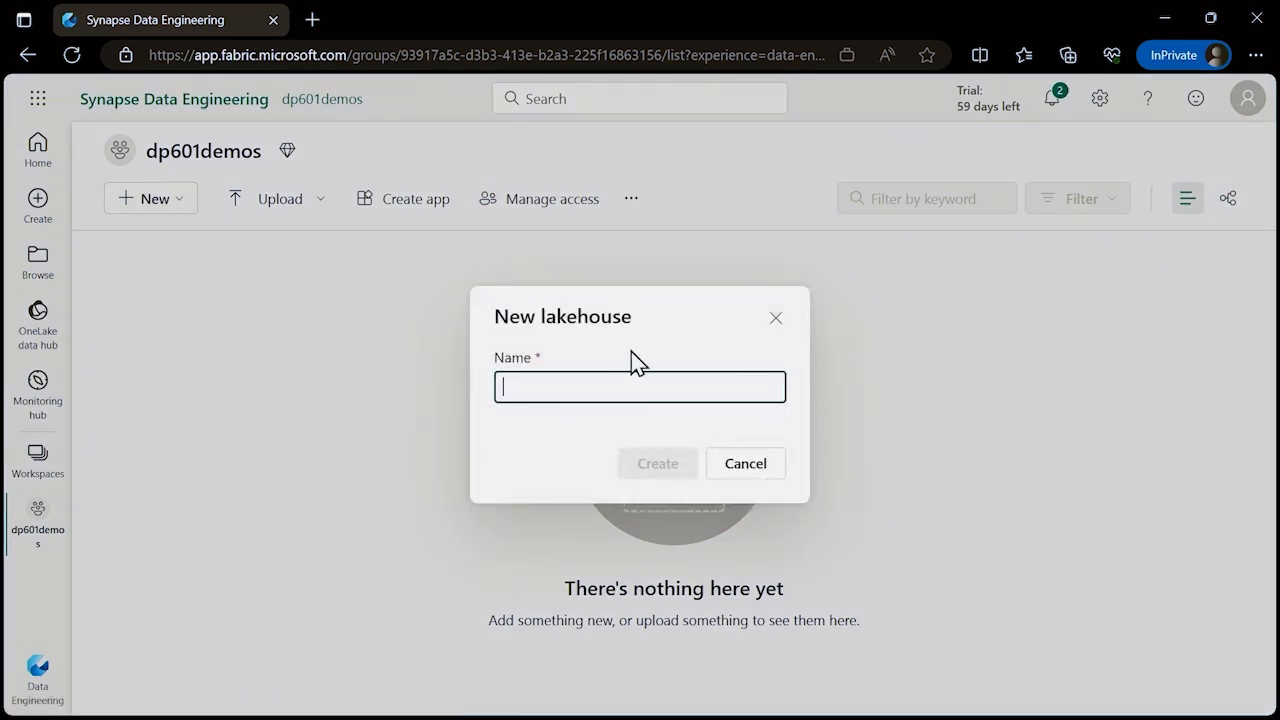
pyautogui.write('Lakehouse')
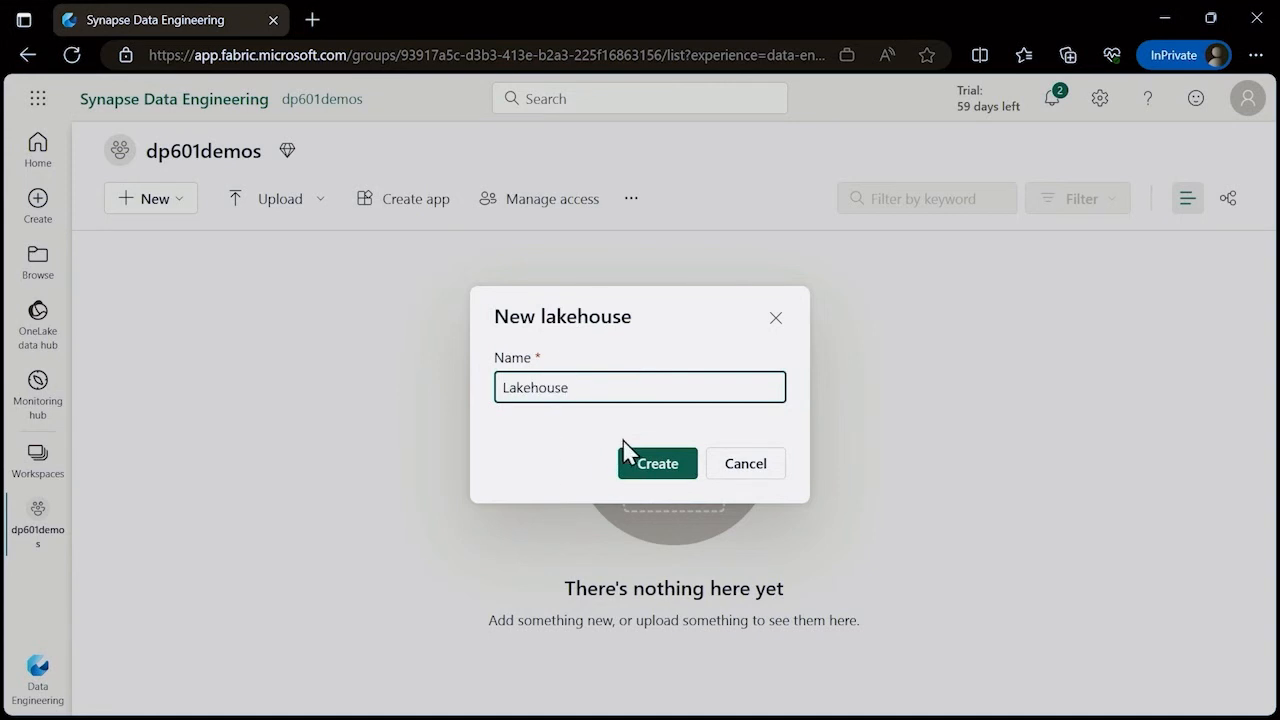
pyautogui.click(658, 468)
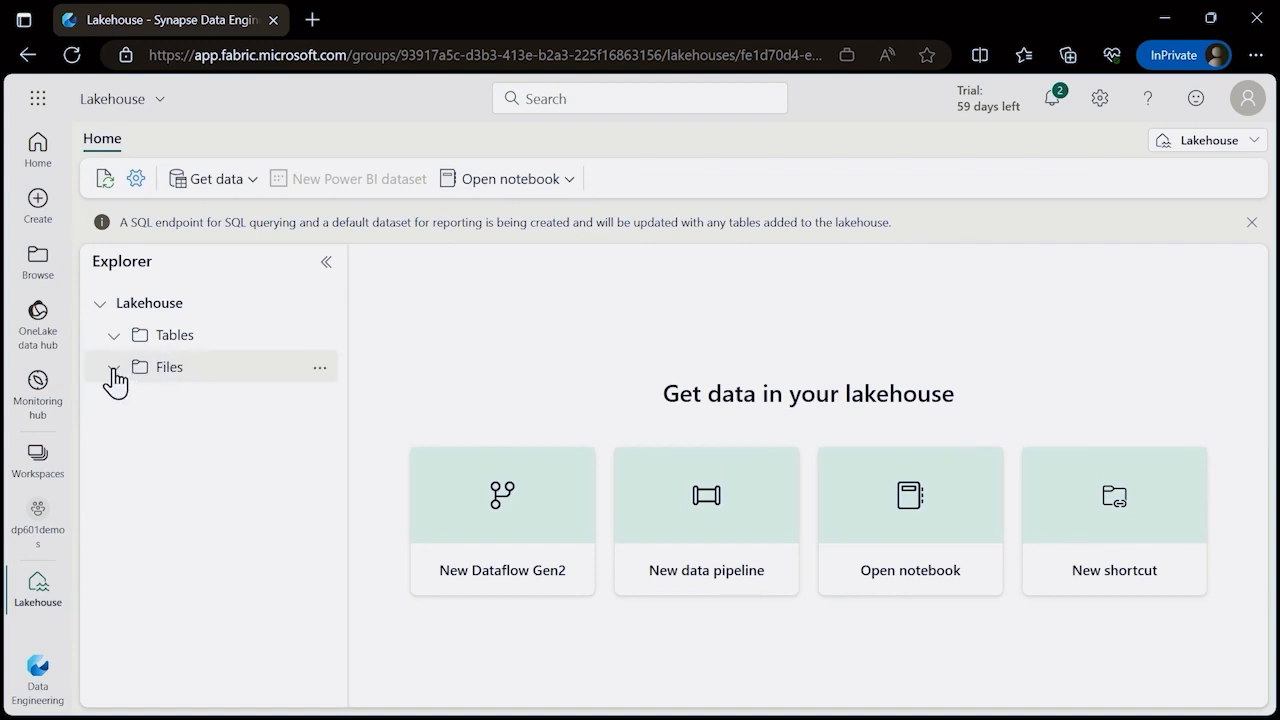
# Create a subfolder named data under the lakehouse's Files folder.
pyautogui.click(319, 369)
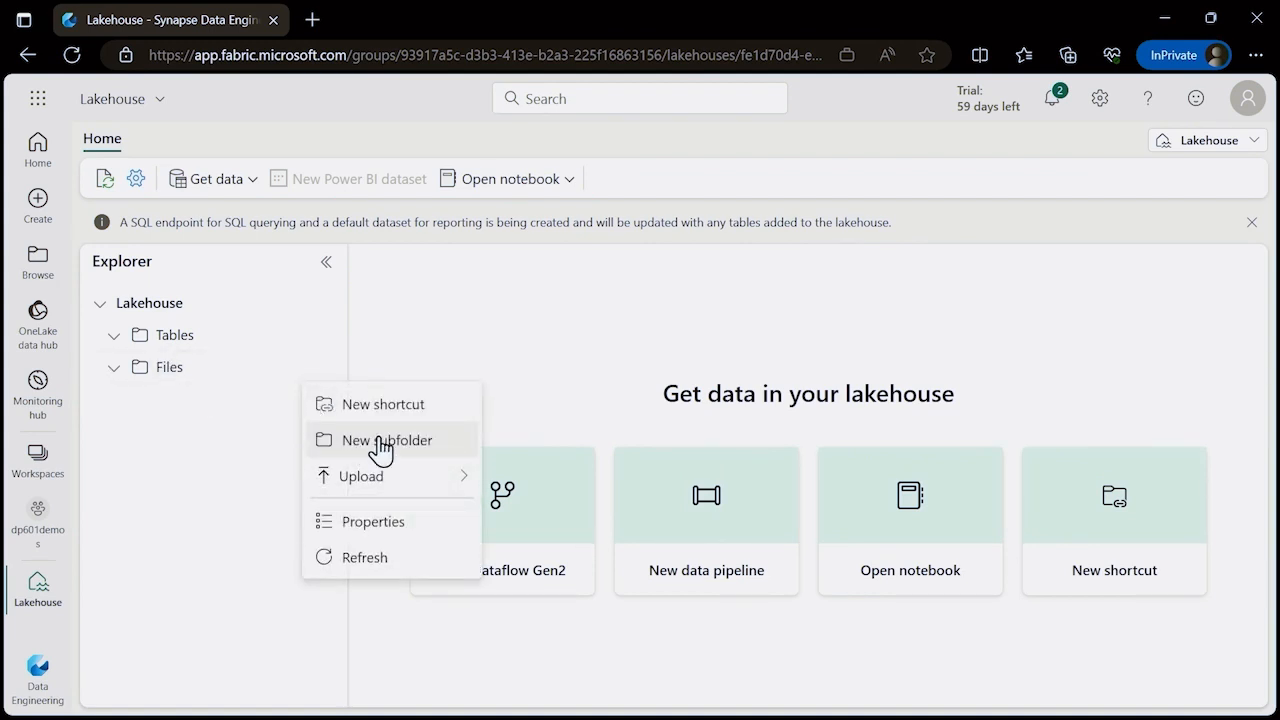
pyautogui.click(403, 459)
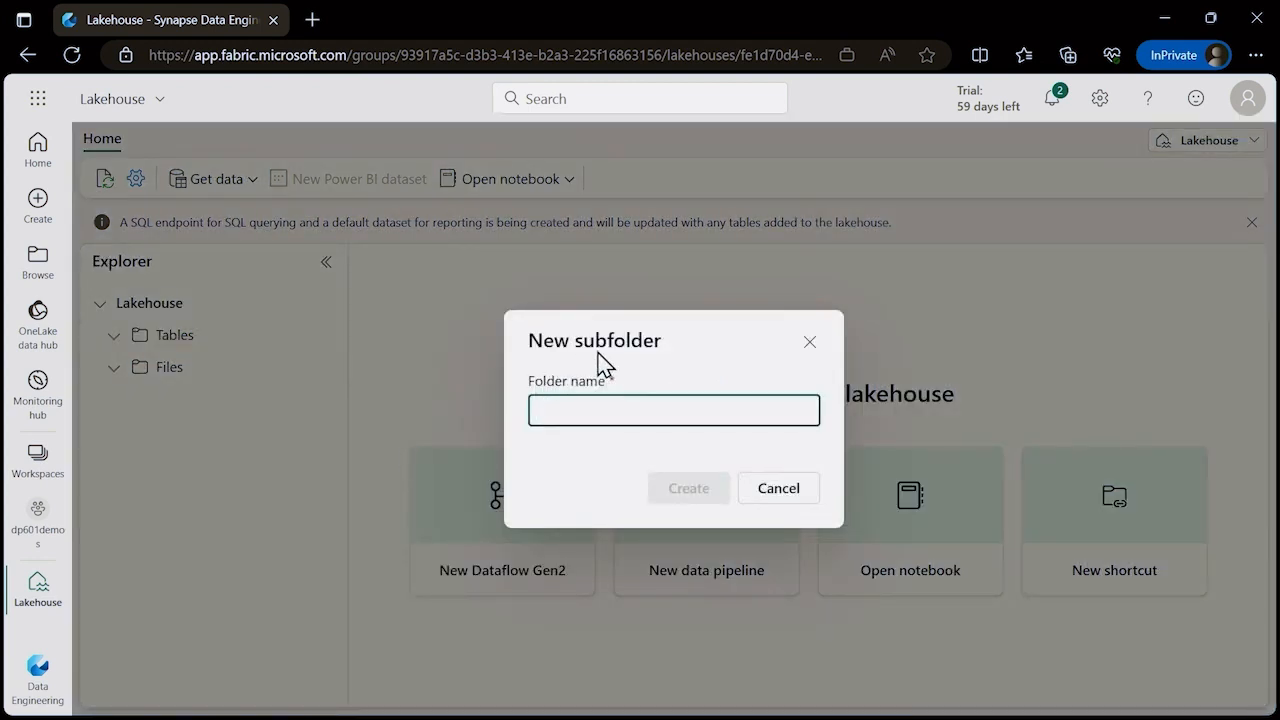
pyautogui.write('data')
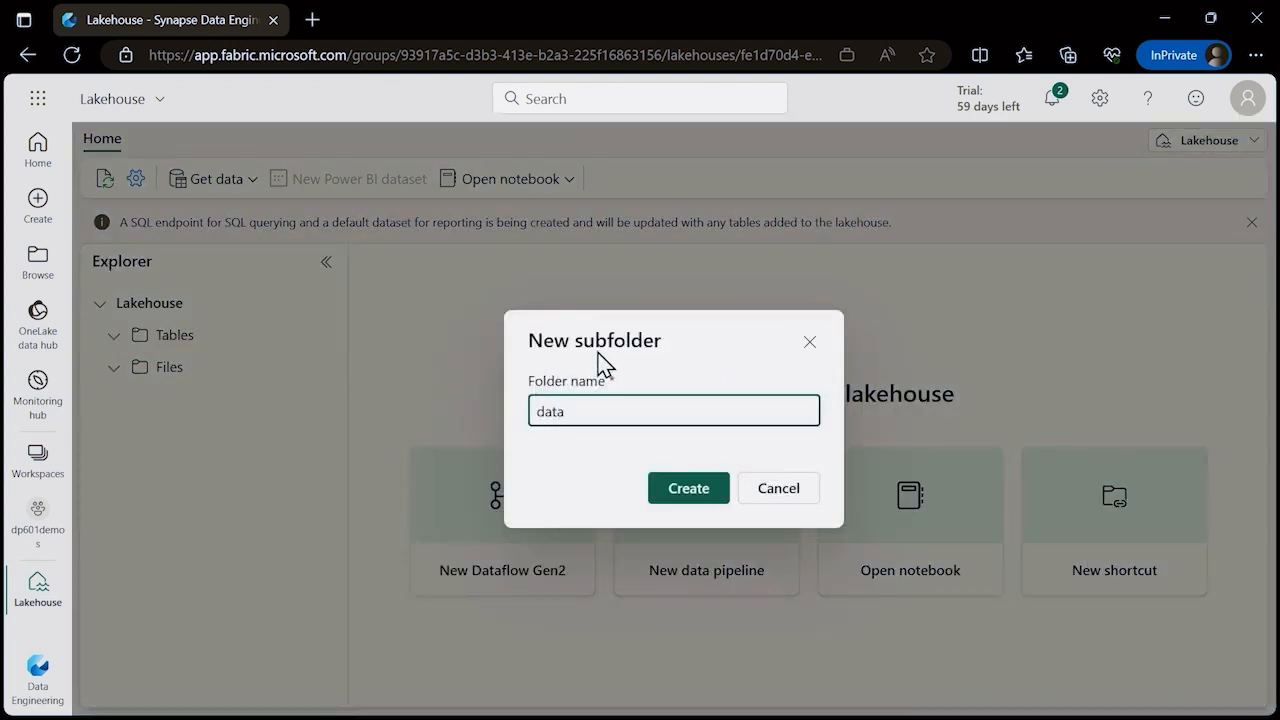
pyautogui.click(707, 498)
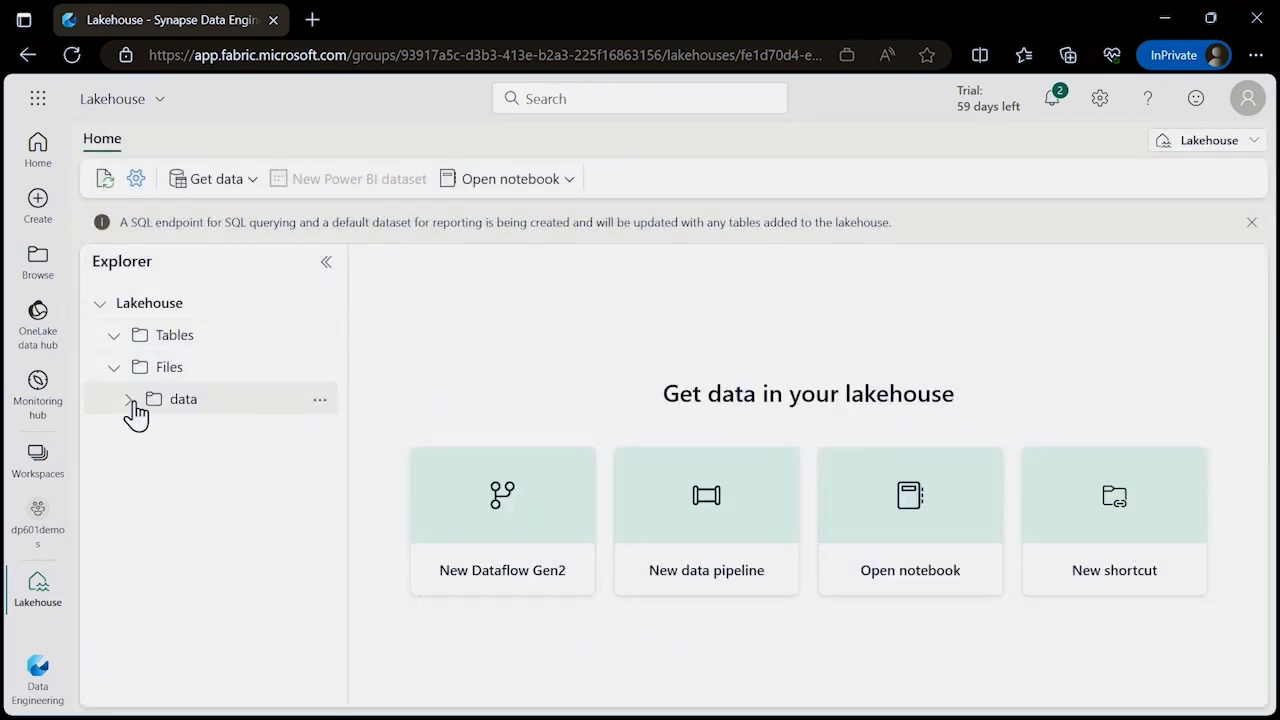
# Upload sales.csv from the Downloads folder into the data subfolder, without overwriting existing files.
pyautogui.click(322, 402)
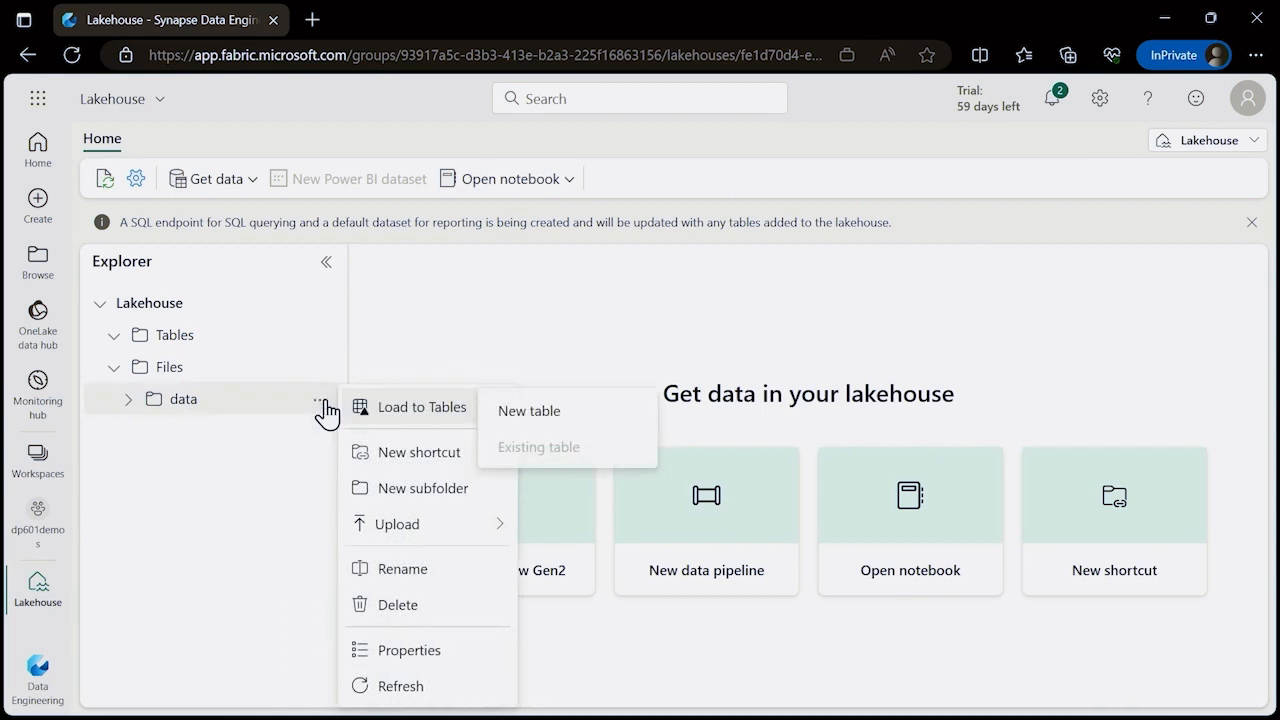
pyautogui.moveTo(450, 533)
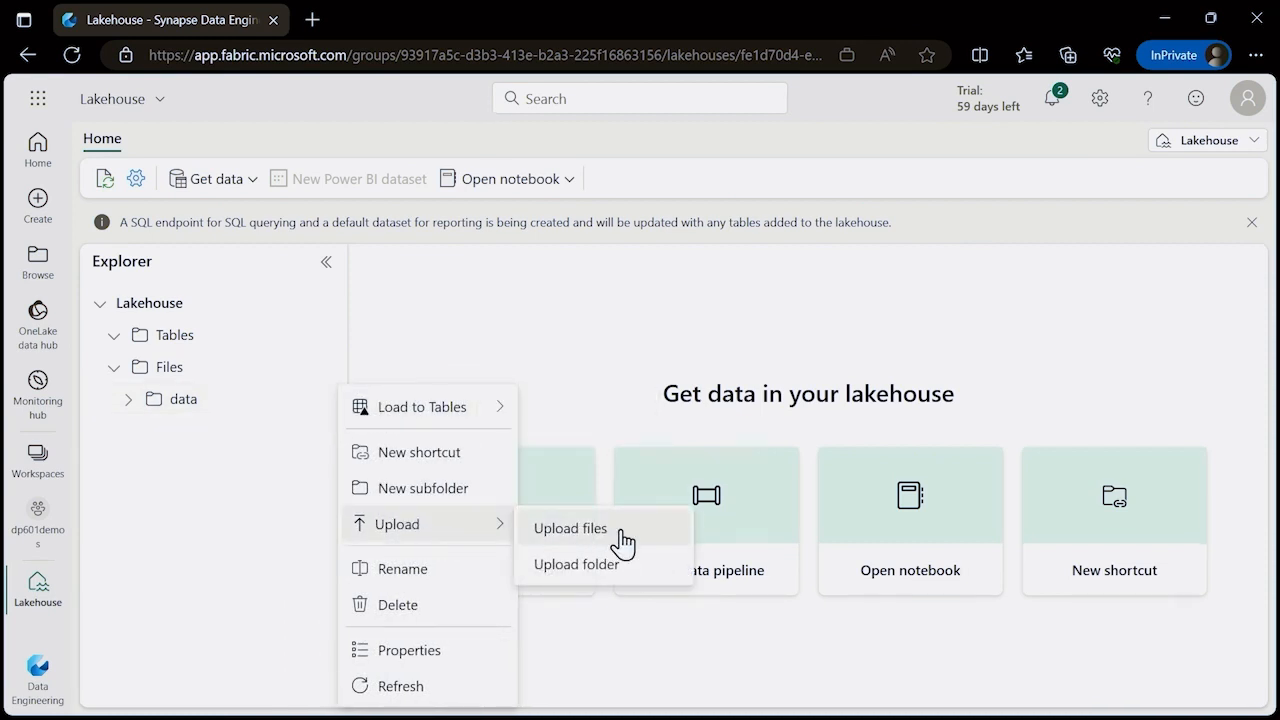
pyautogui.click(612, 530)
pyautogui.click(1237, 234)
pyautogui.click(250, 195)
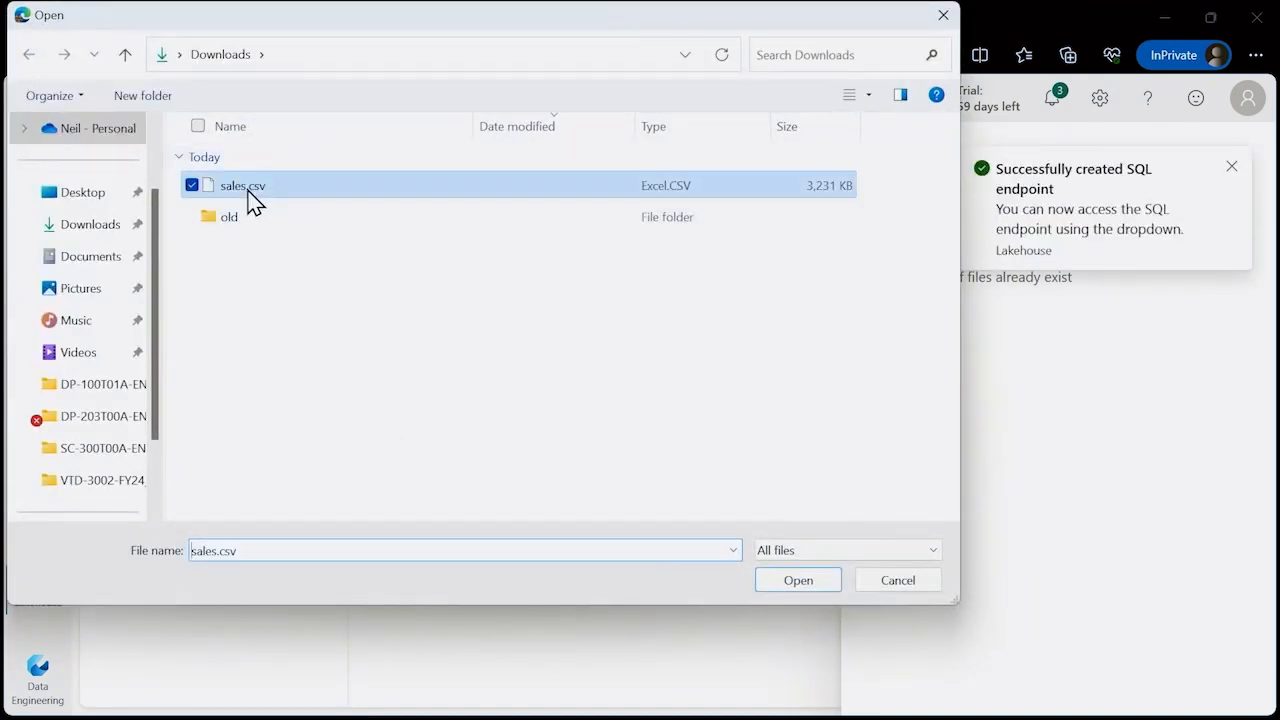
pyautogui.click(809, 581)
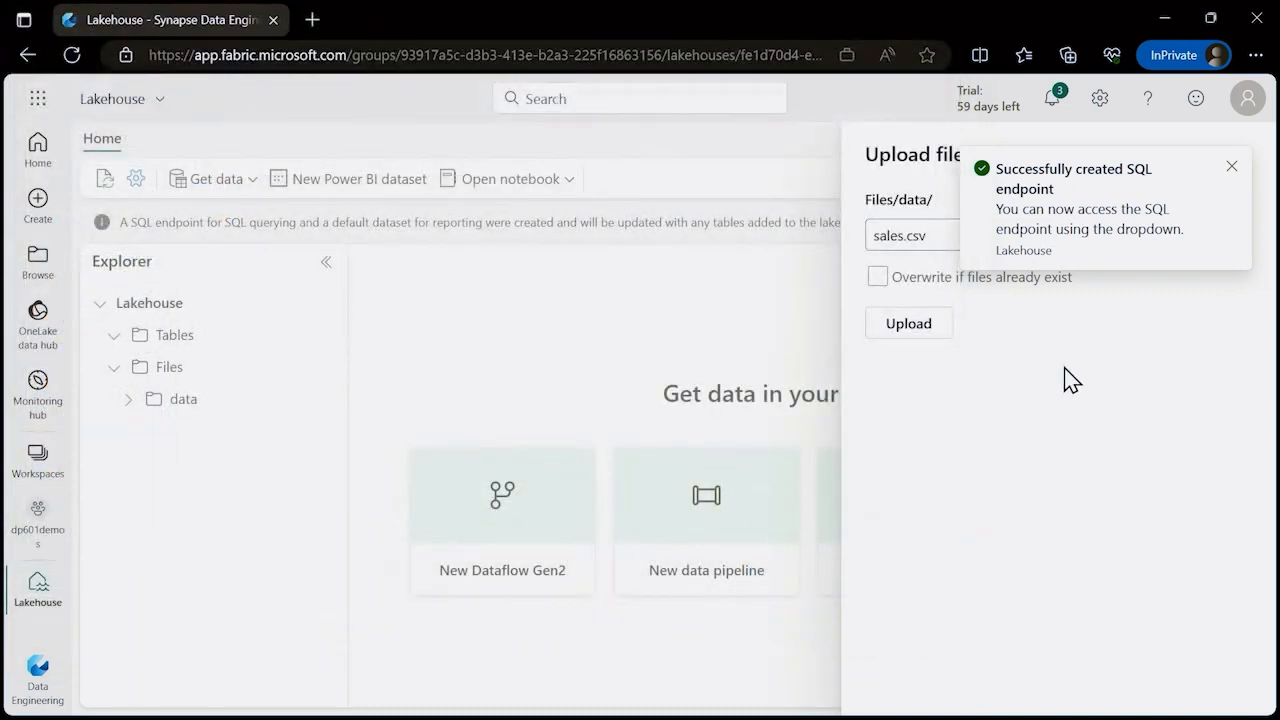
pyautogui.click(1231, 168)
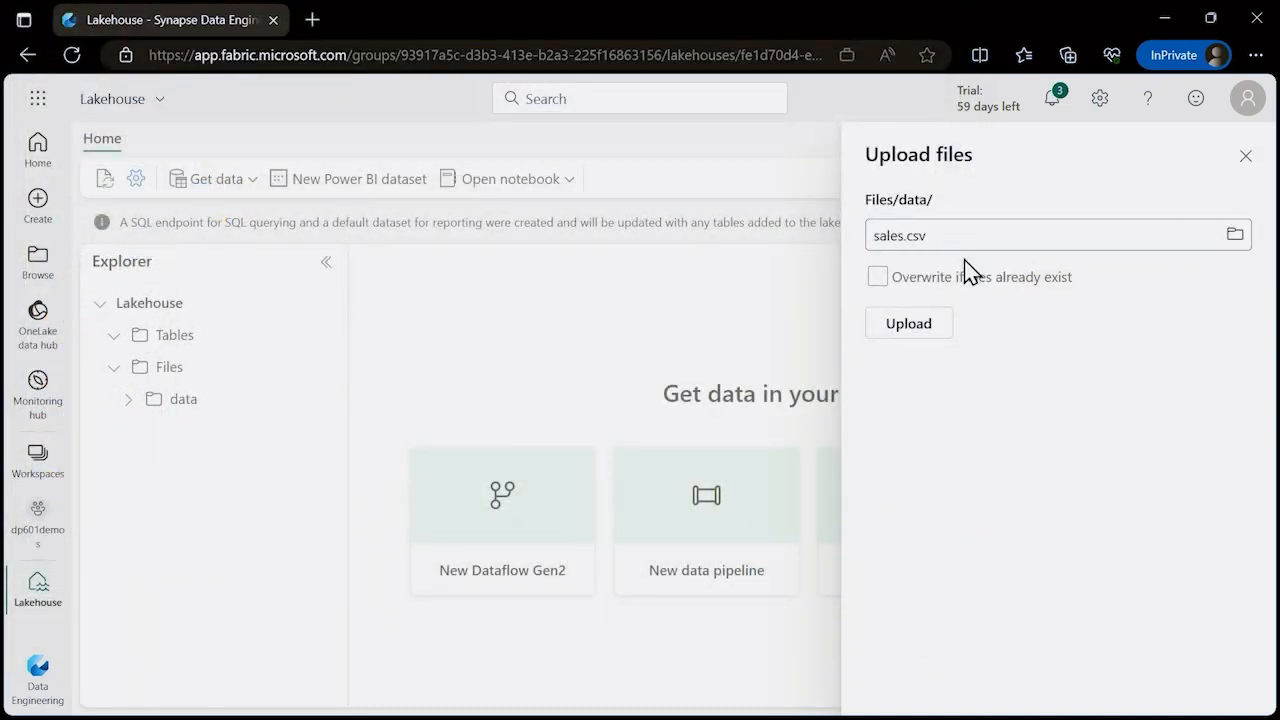
pyautogui.click(908, 325)
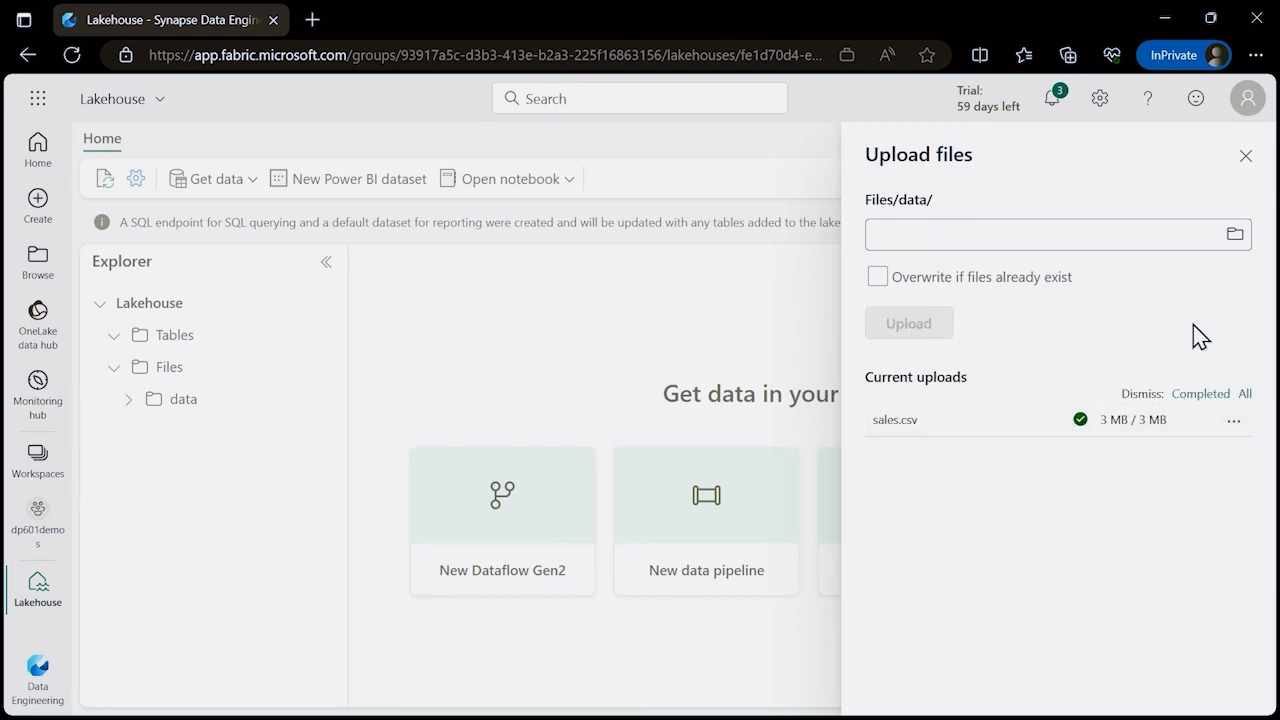
pyautogui.click(1245, 158)
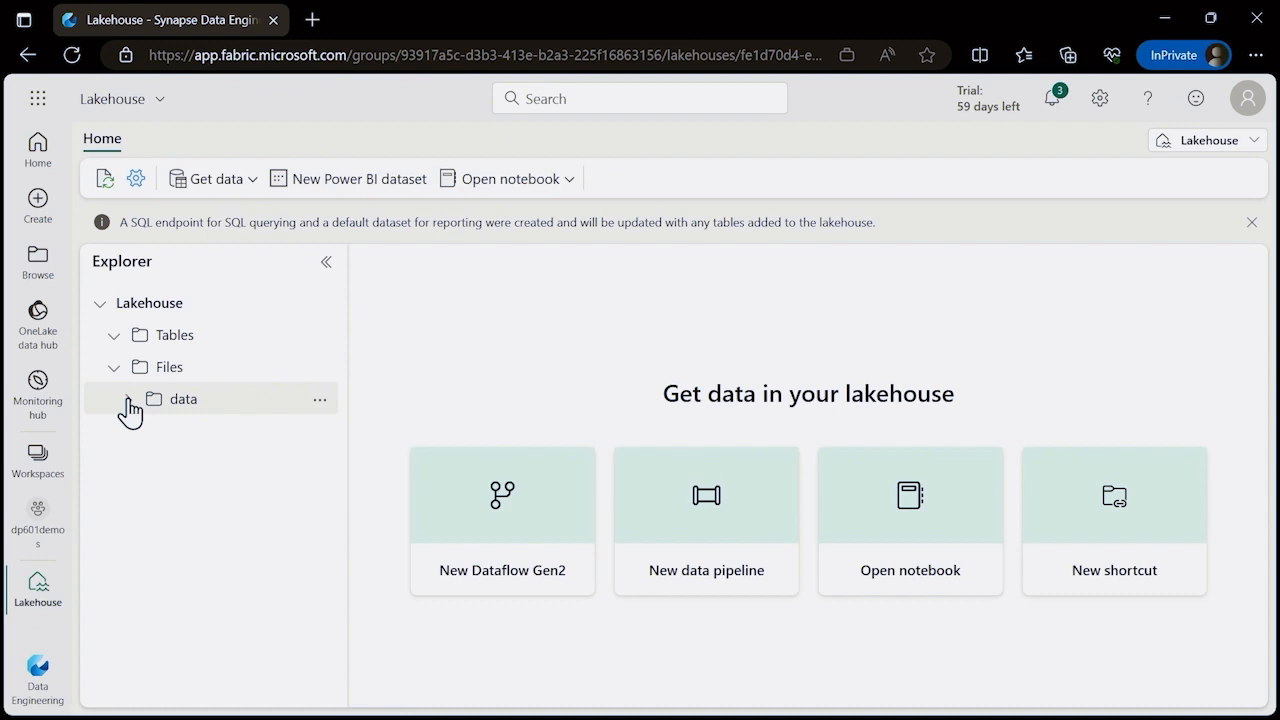
# Refresh the data folder and list its contents to check the uploaded file.
pyautogui.click(128, 400)
pyautogui.click(319, 402)
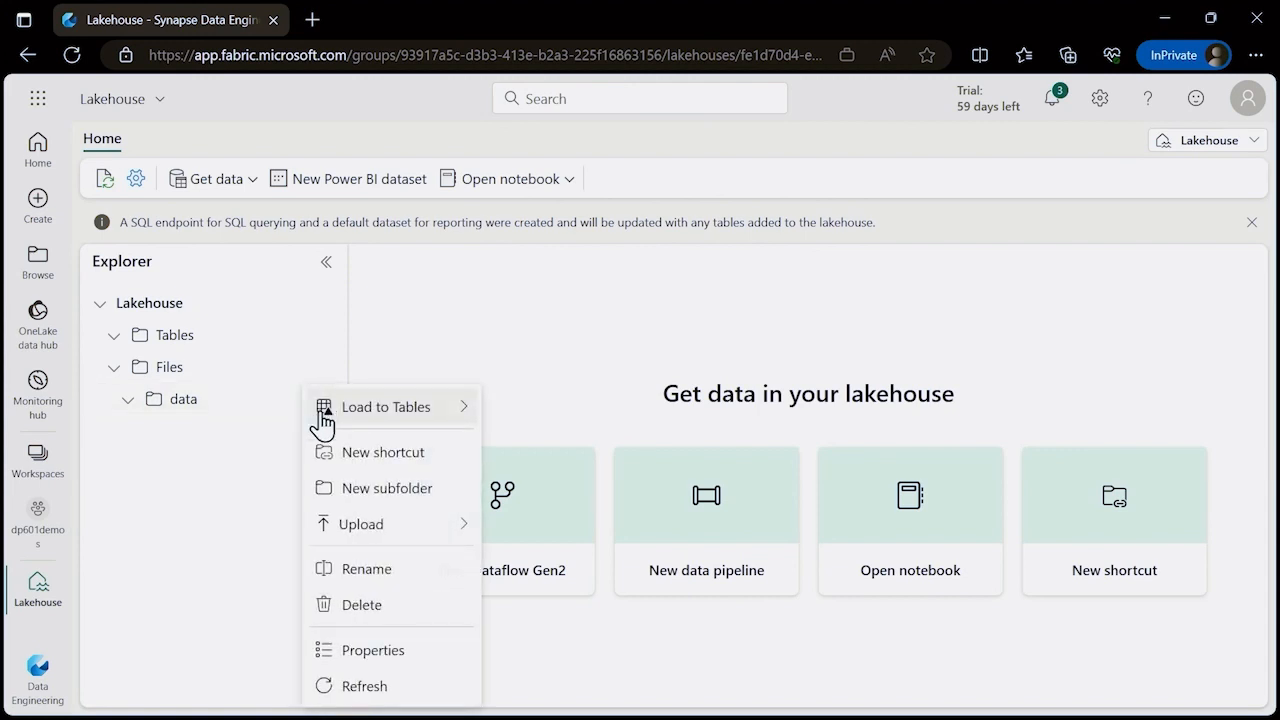
pyautogui.click(412, 686)
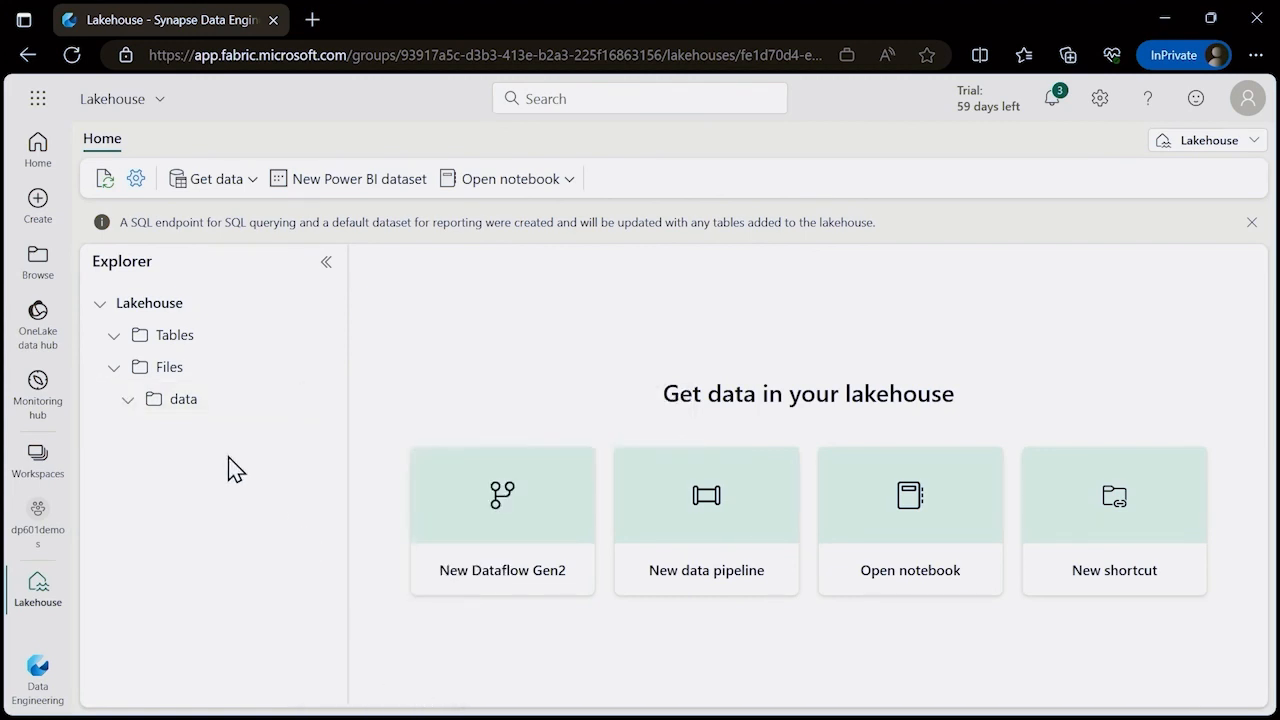
pyautogui.click(160, 401)
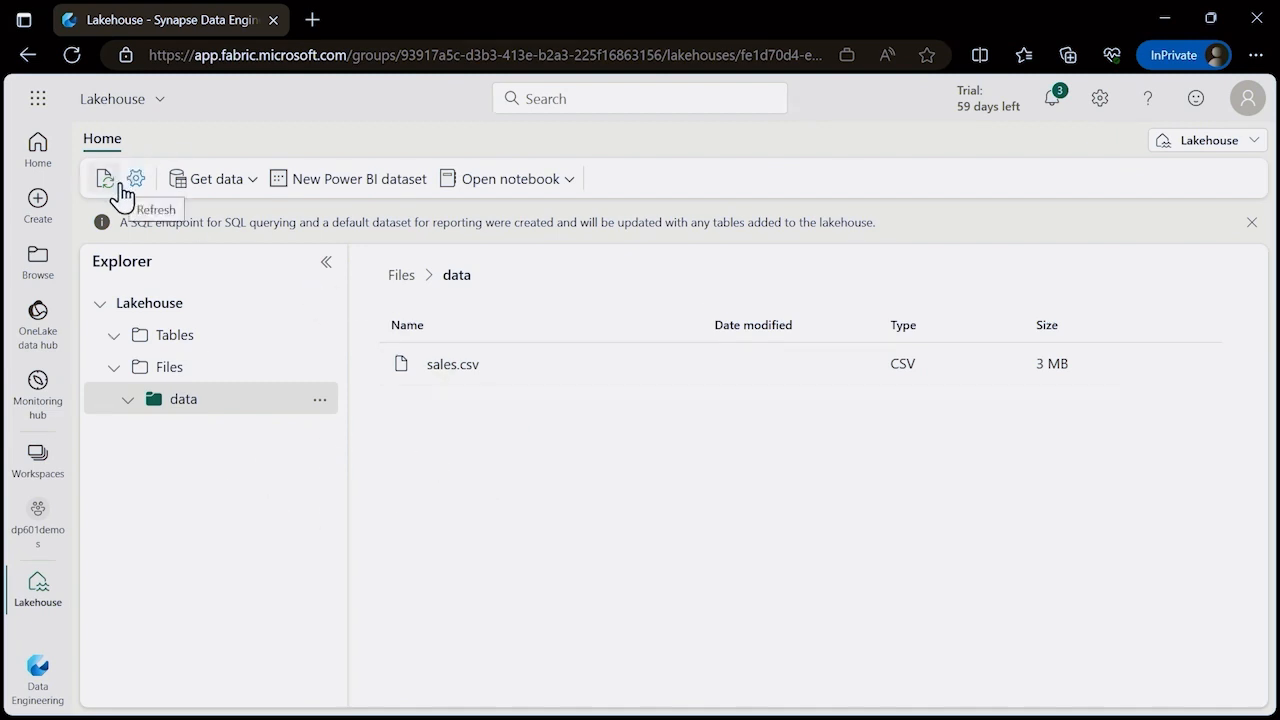
# Review the internal and external sources available for a new shortcut under the Files folder, without creating one.
pyautogui.click(320, 368)
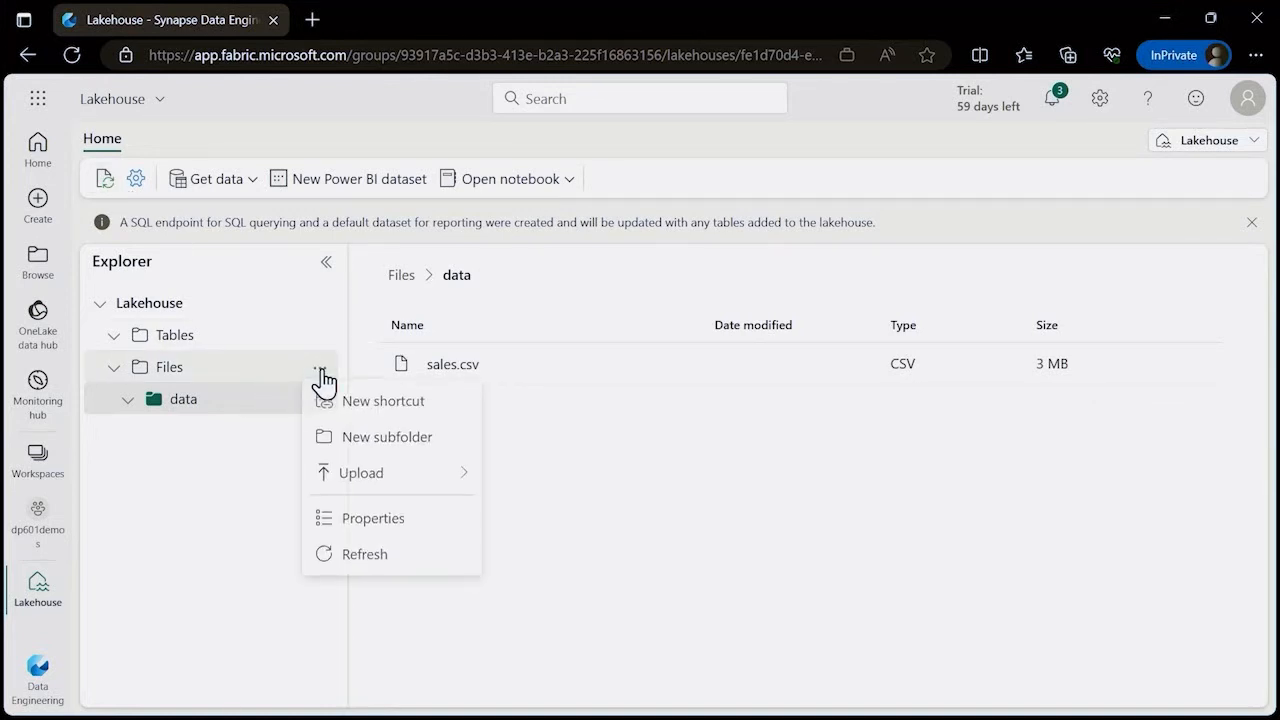
pyautogui.click(411, 406)
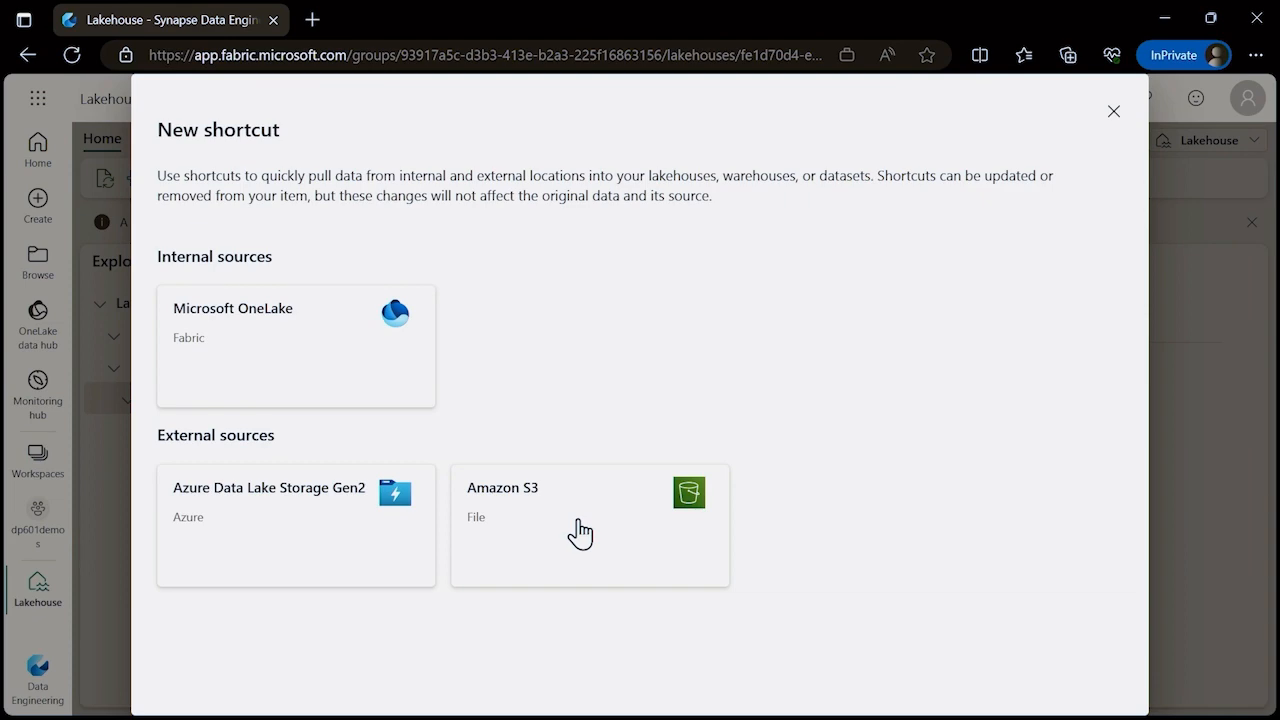
pyautogui.click(1114, 112)
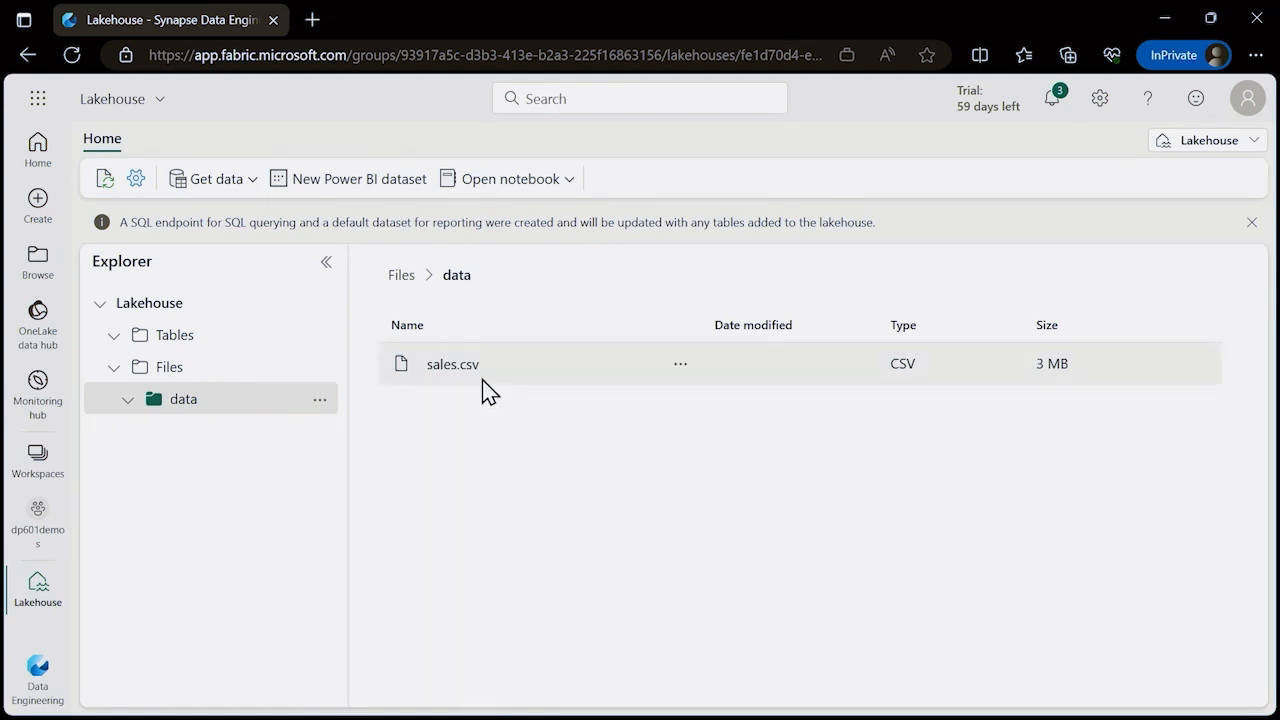
# Load sales.csv into a new table named sales, using the header for column names and a comma separator.
pyautogui.click(679, 366)
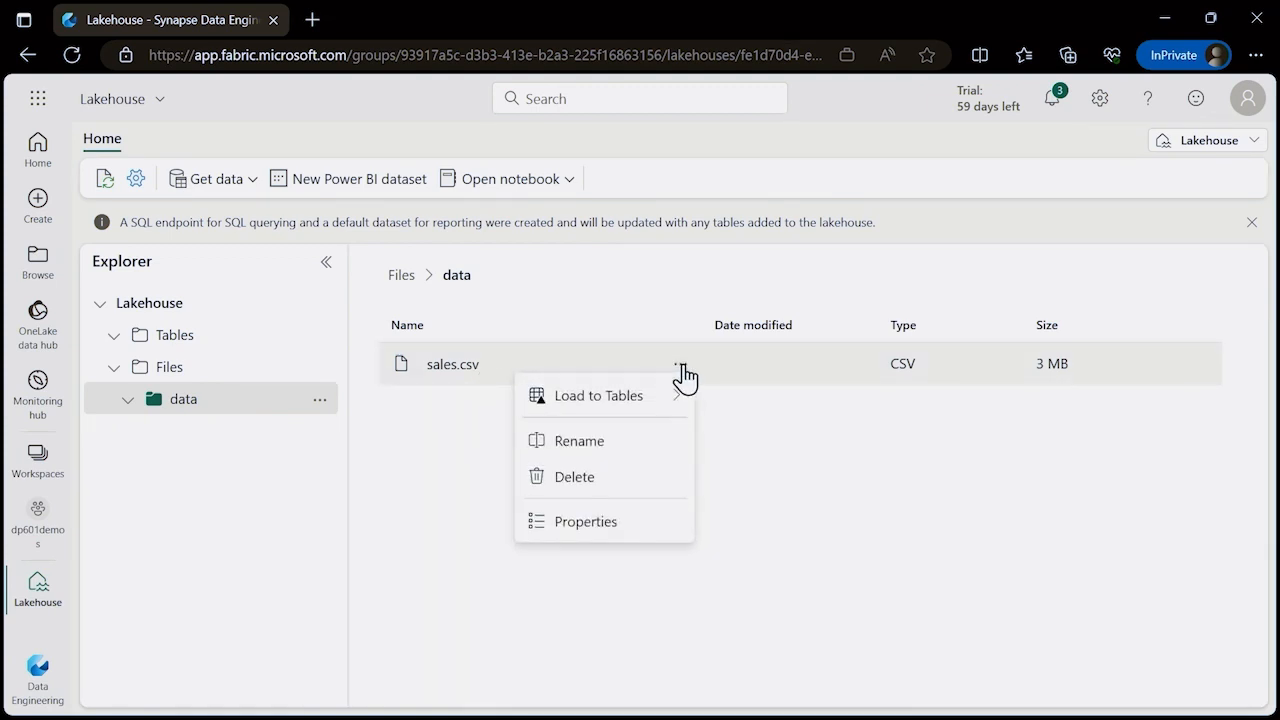
pyautogui.moveTo(572, 398)
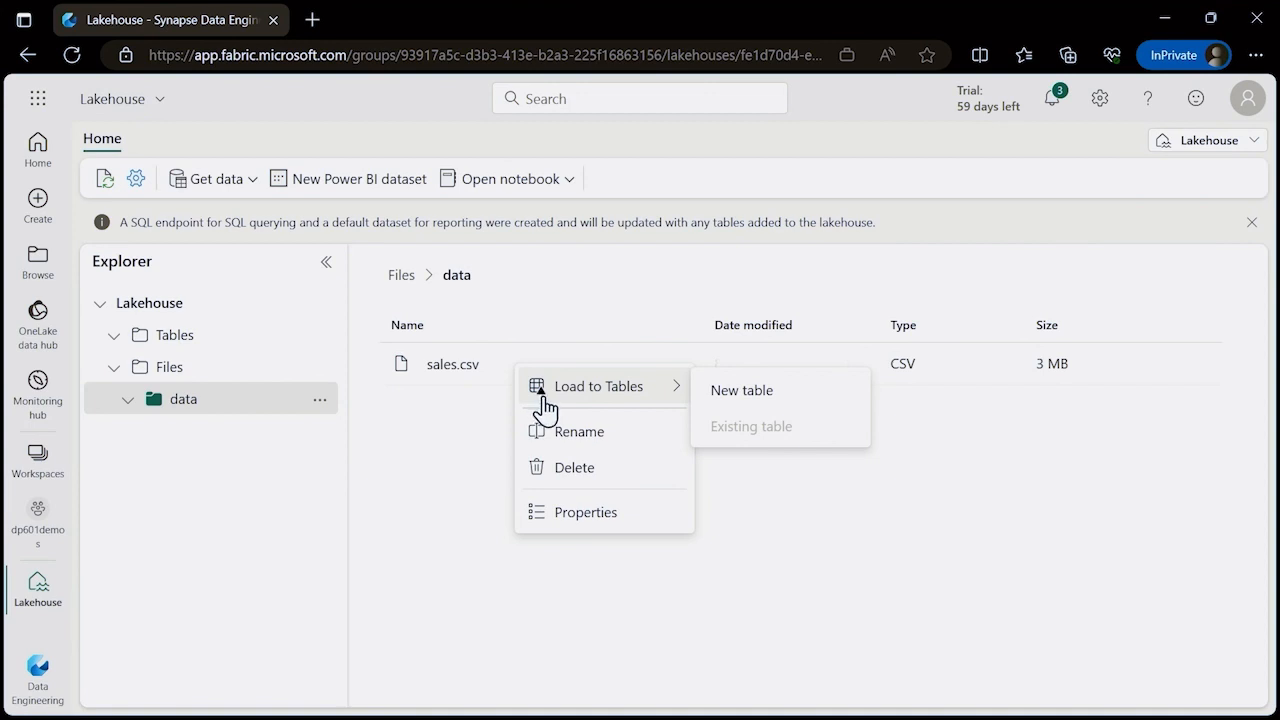
pyautogui.click(741, 398)
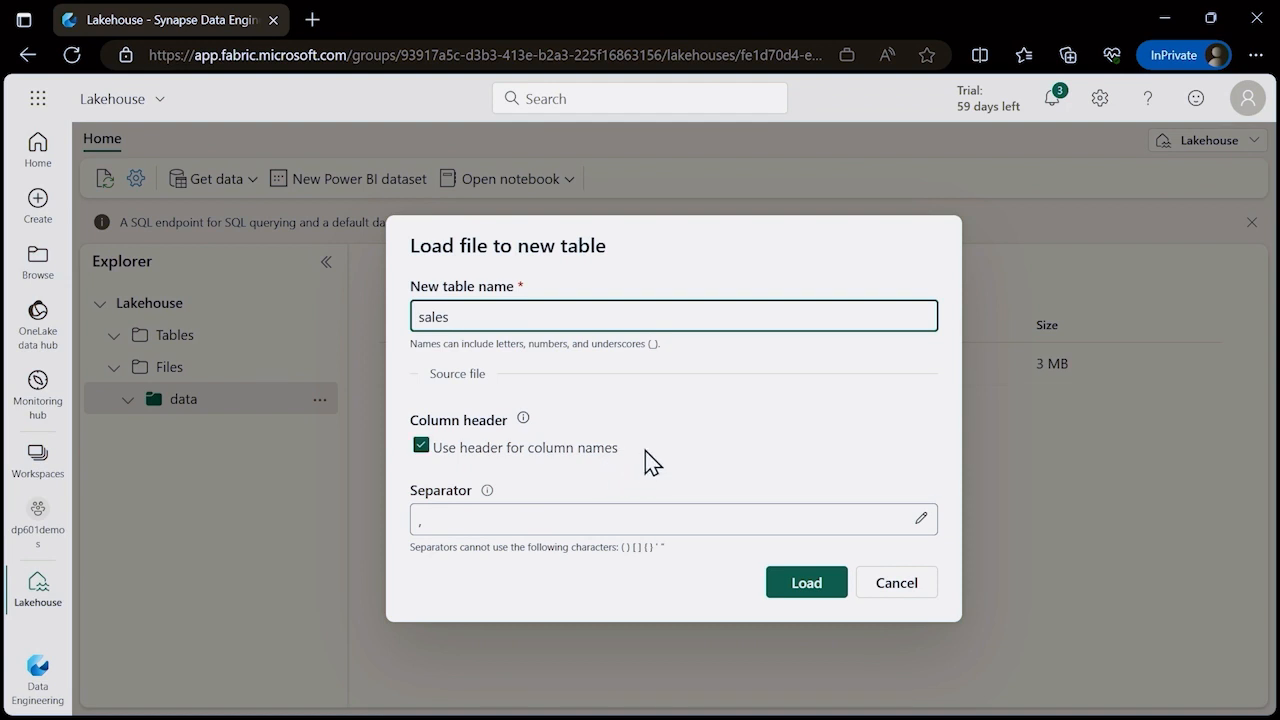
pyautogui.click(806, 583)
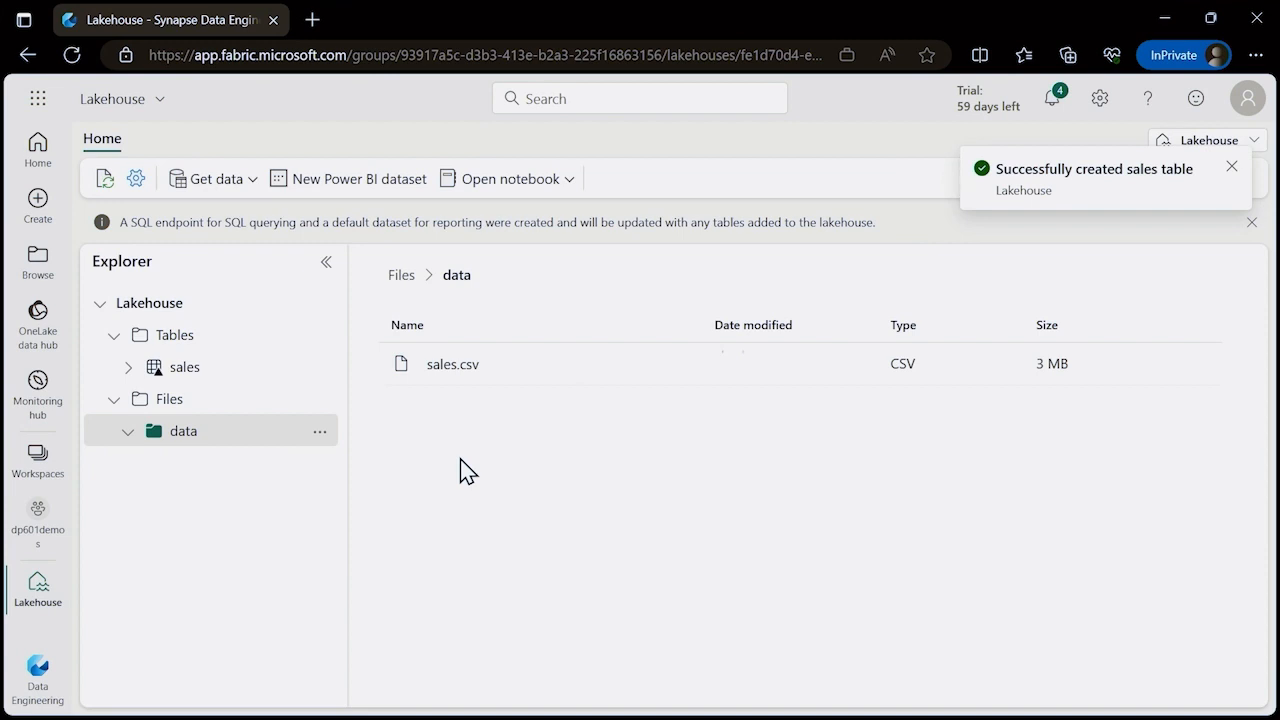
pyautogui.click(1231, 168)
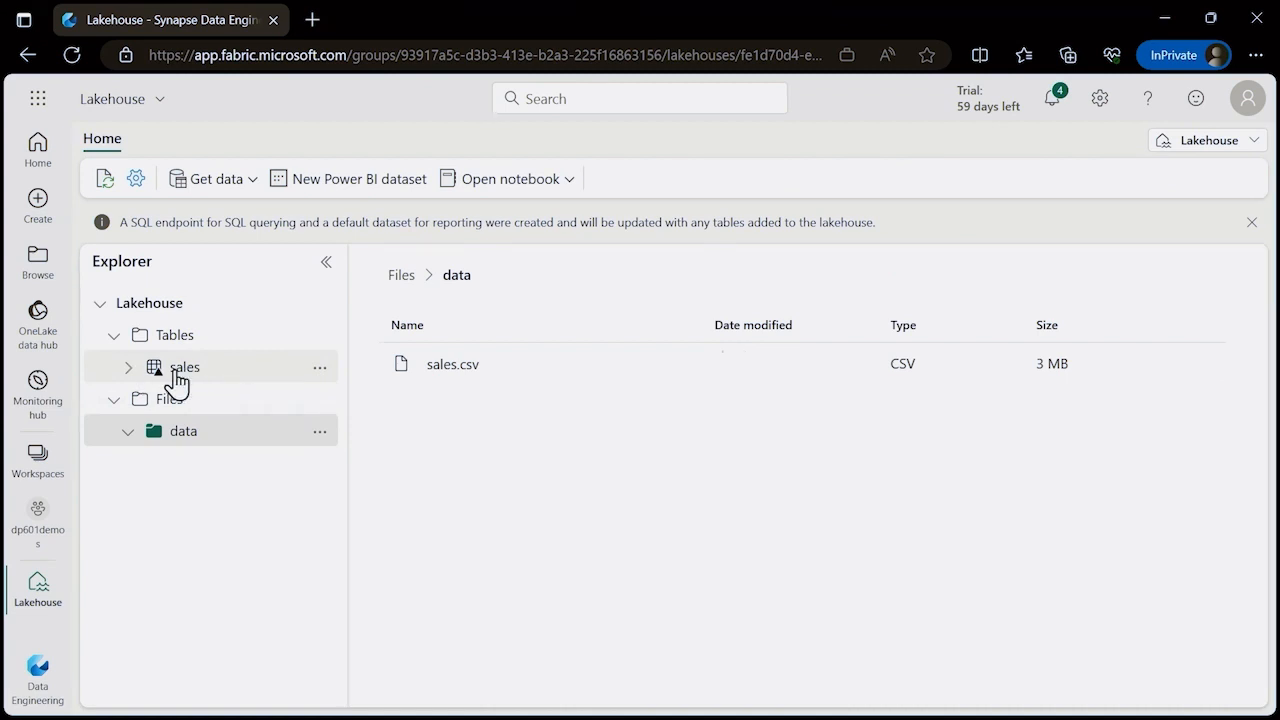
# Preview the sales table, expand its column list, and examine the underlying files that store the table.
pyautogui.click(166, 370)
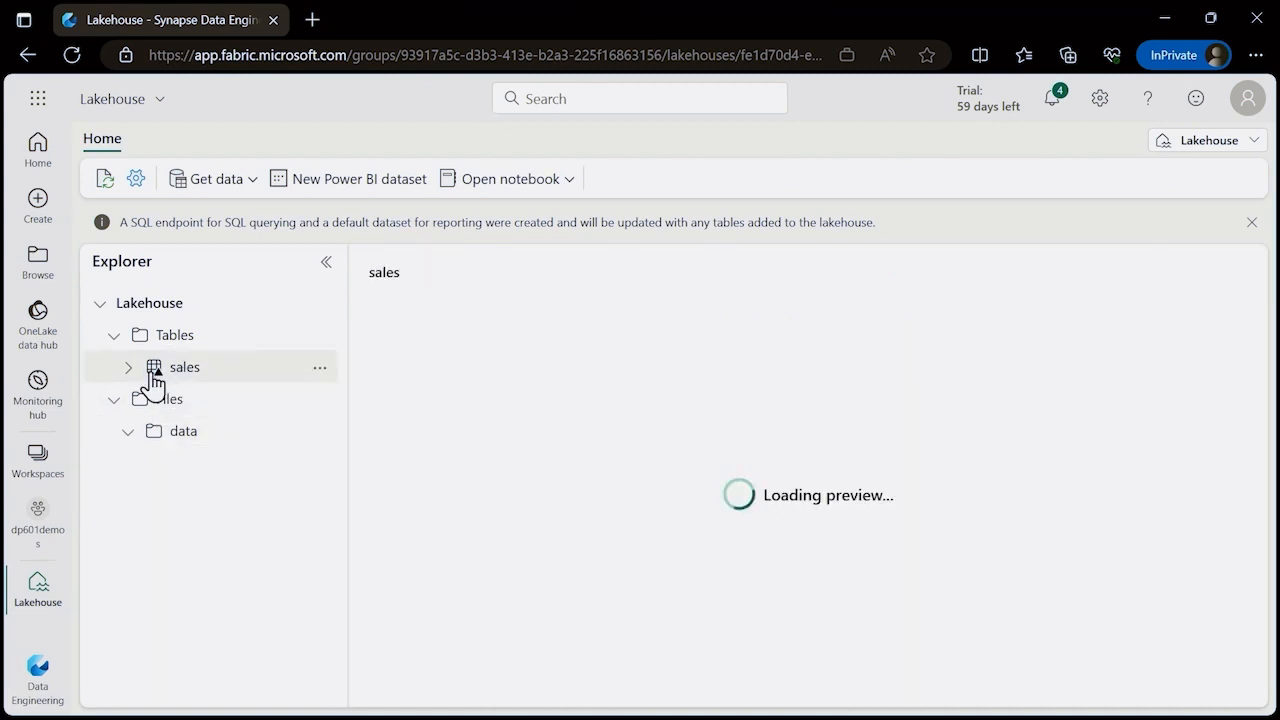
pyautogui.click(128, 368)
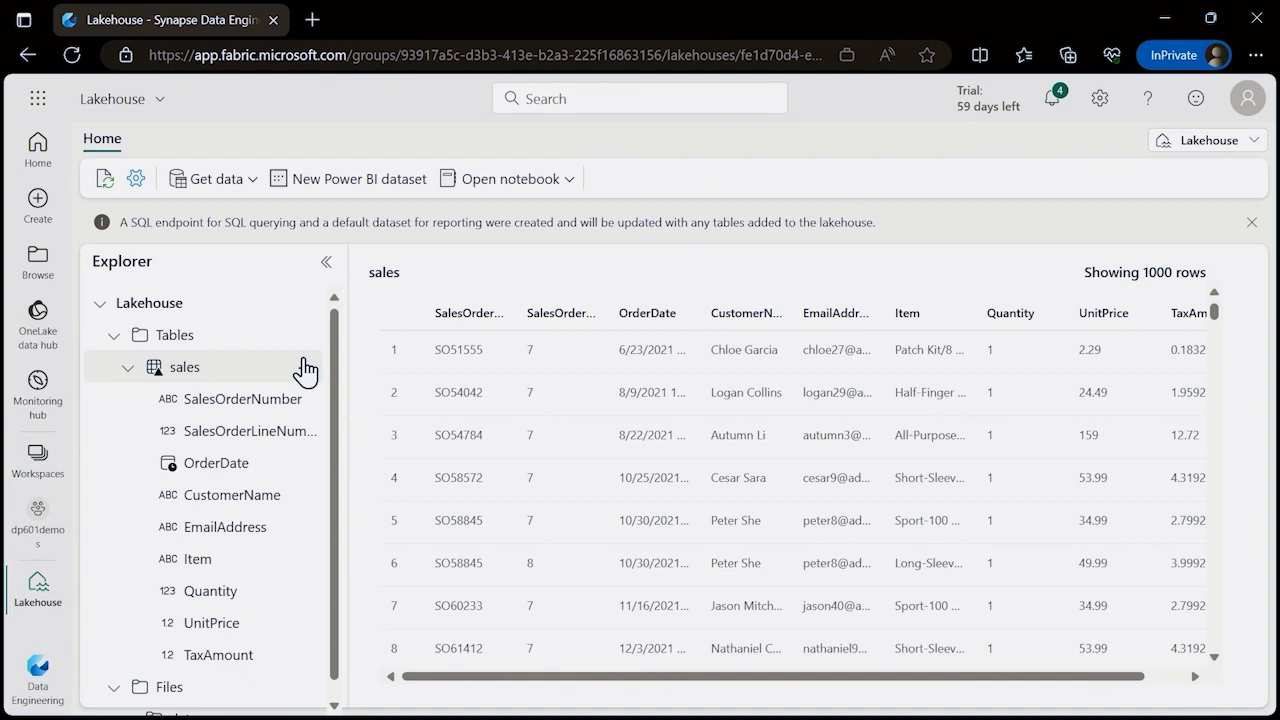
pyautogui.click(304, 367)
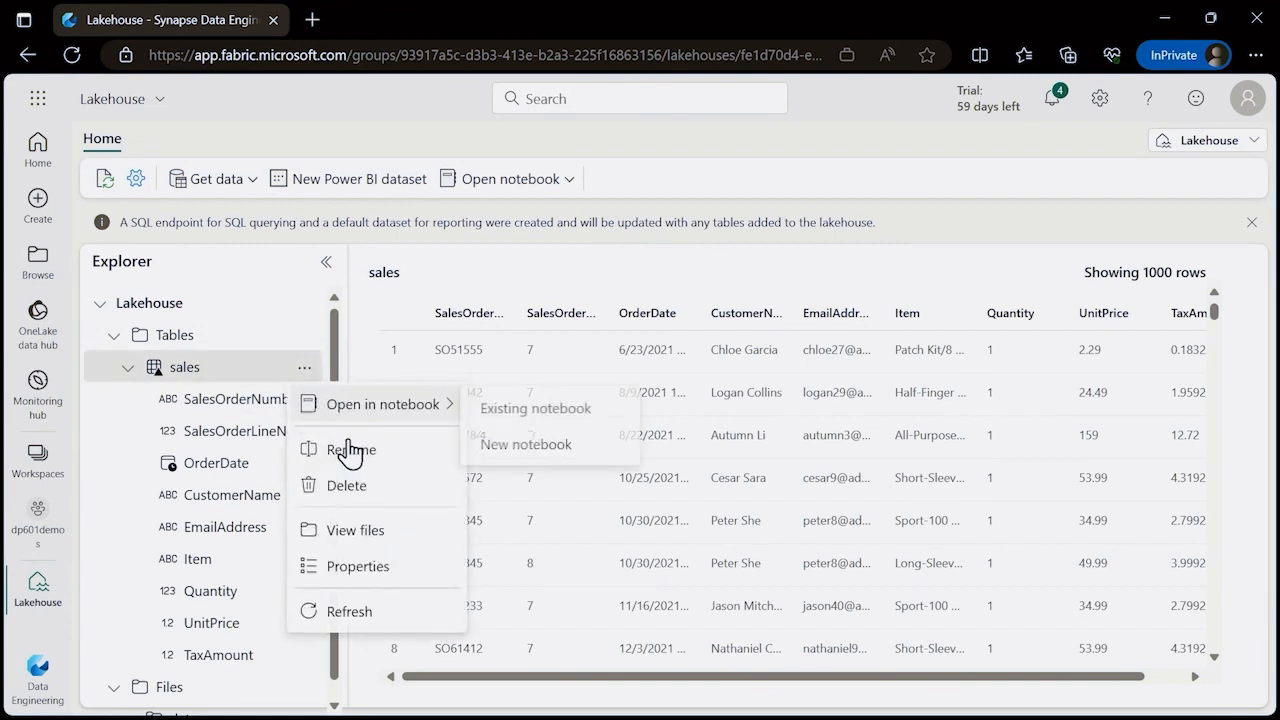
pyautogui.click(355, 531)
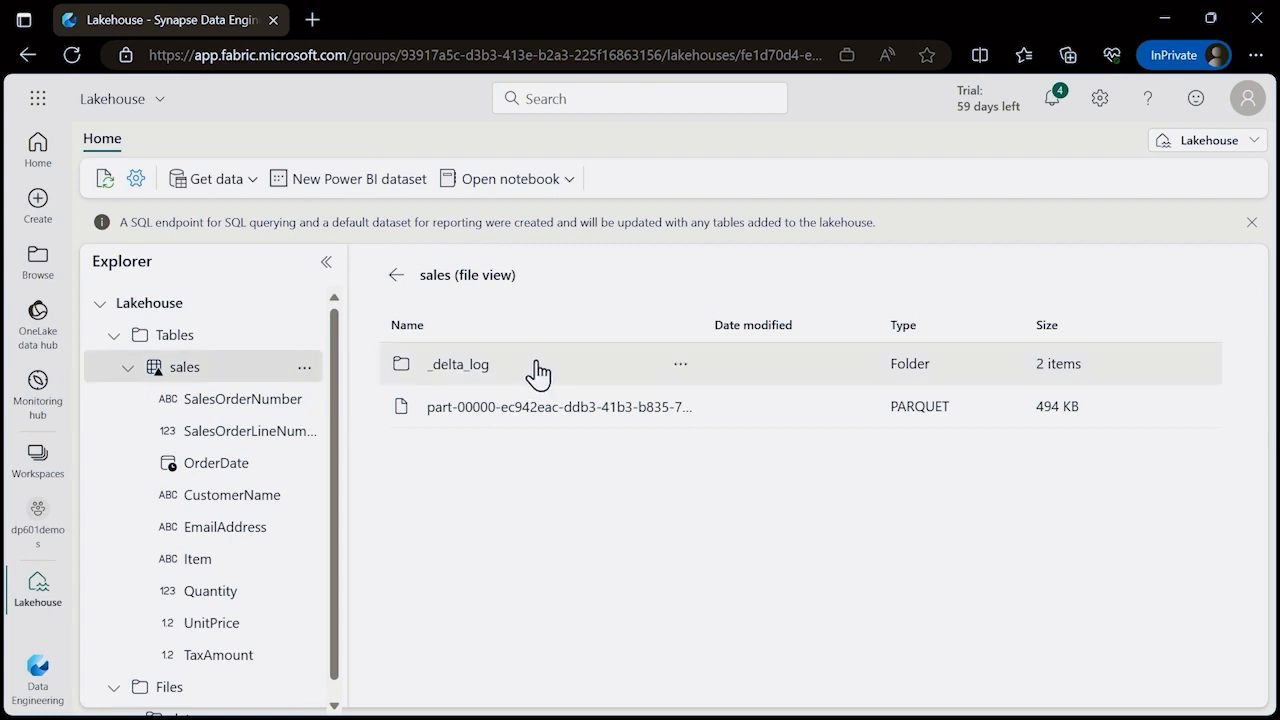
pyautogui.click(305, 368)
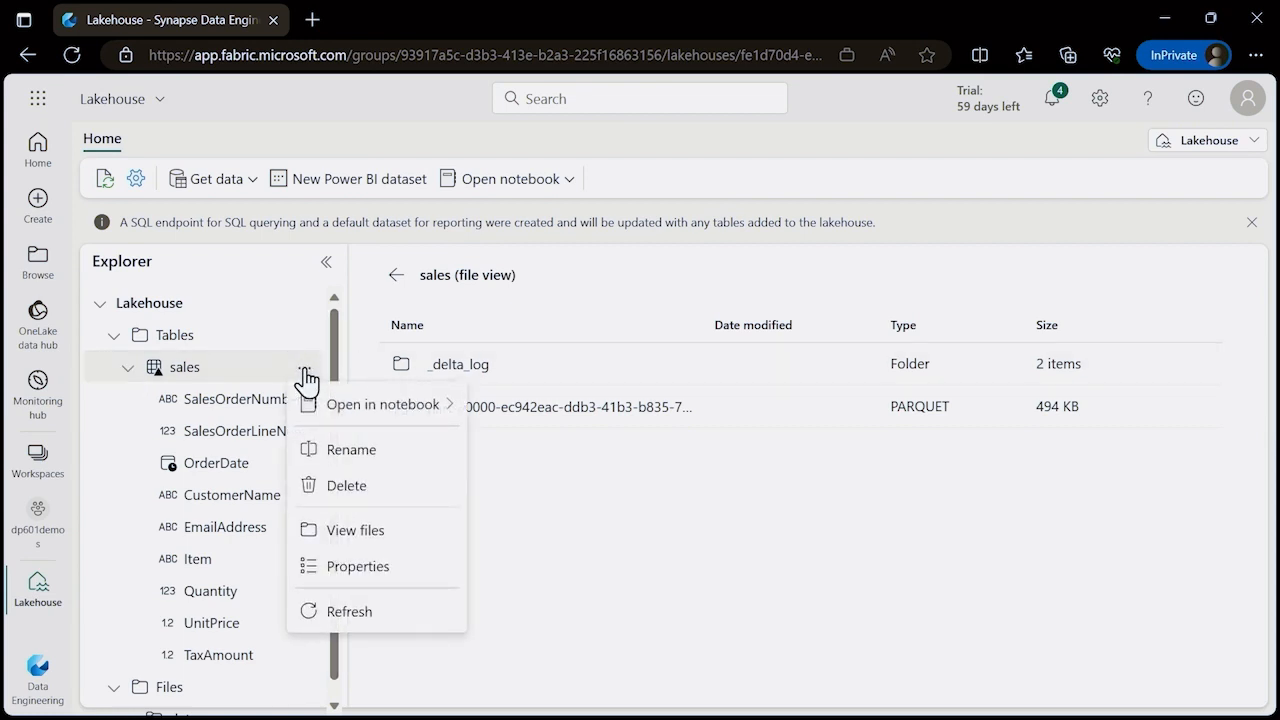
pyautogui.click(128, 367)
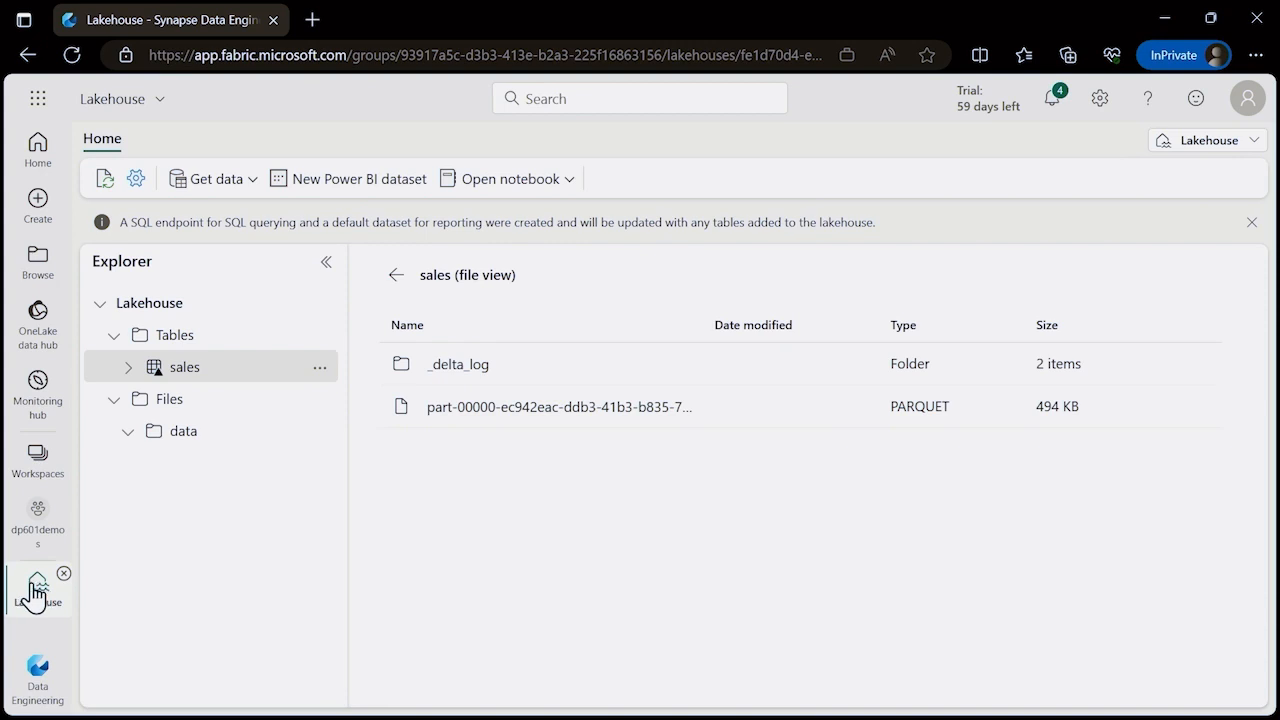
# Open the Lakehouse SQL endpoint from the dp601demos workspace.
pyautogui.click(40, 530)
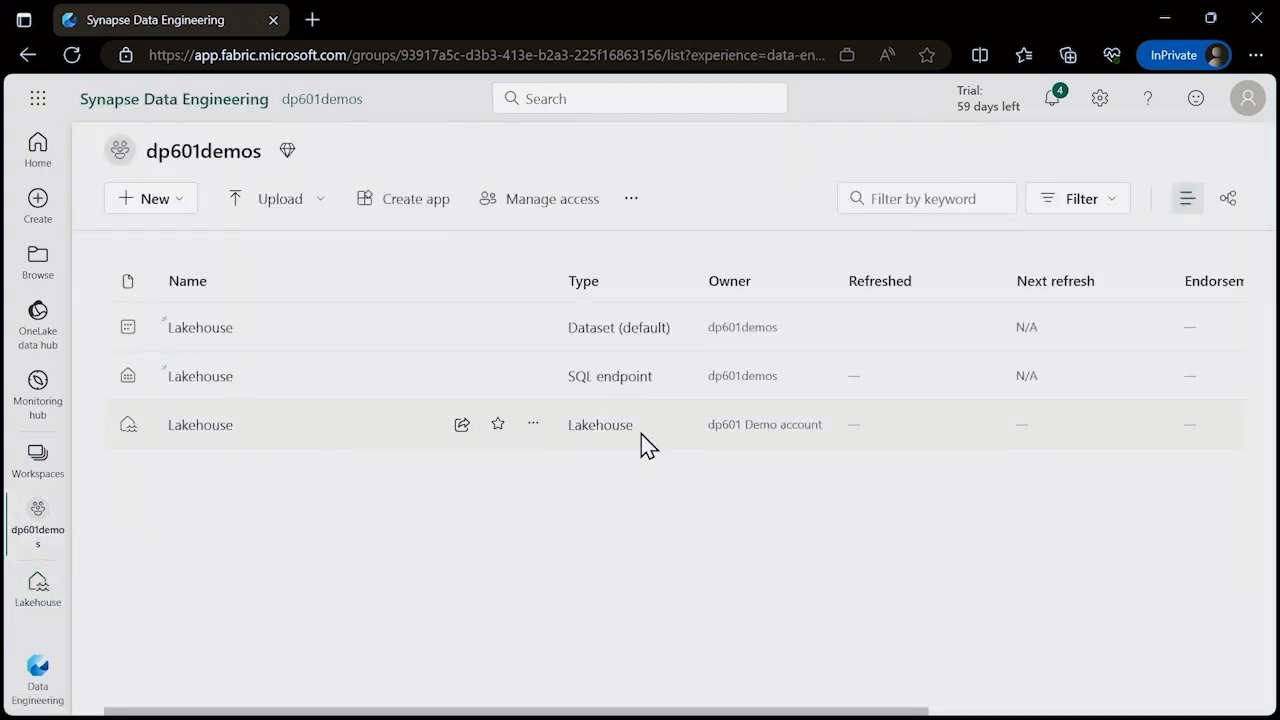
pyautogui.doubleClick(596, 426)
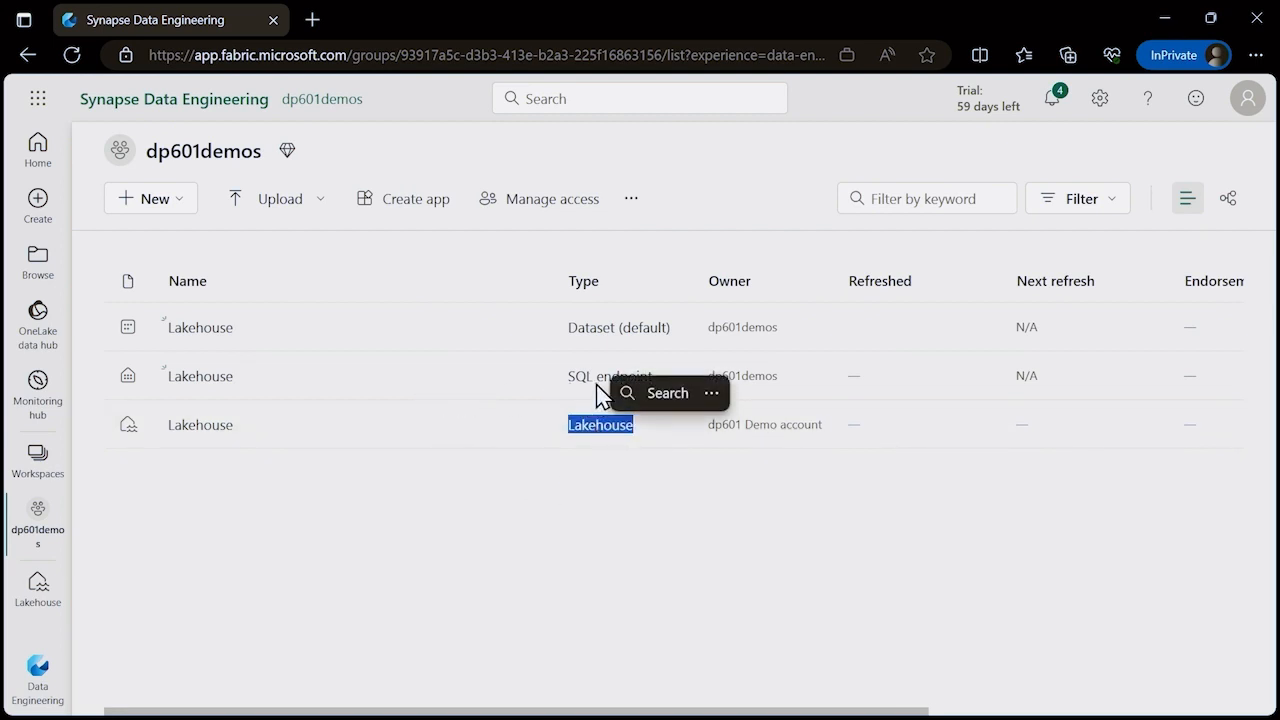
pyautogui.click(201, 377)
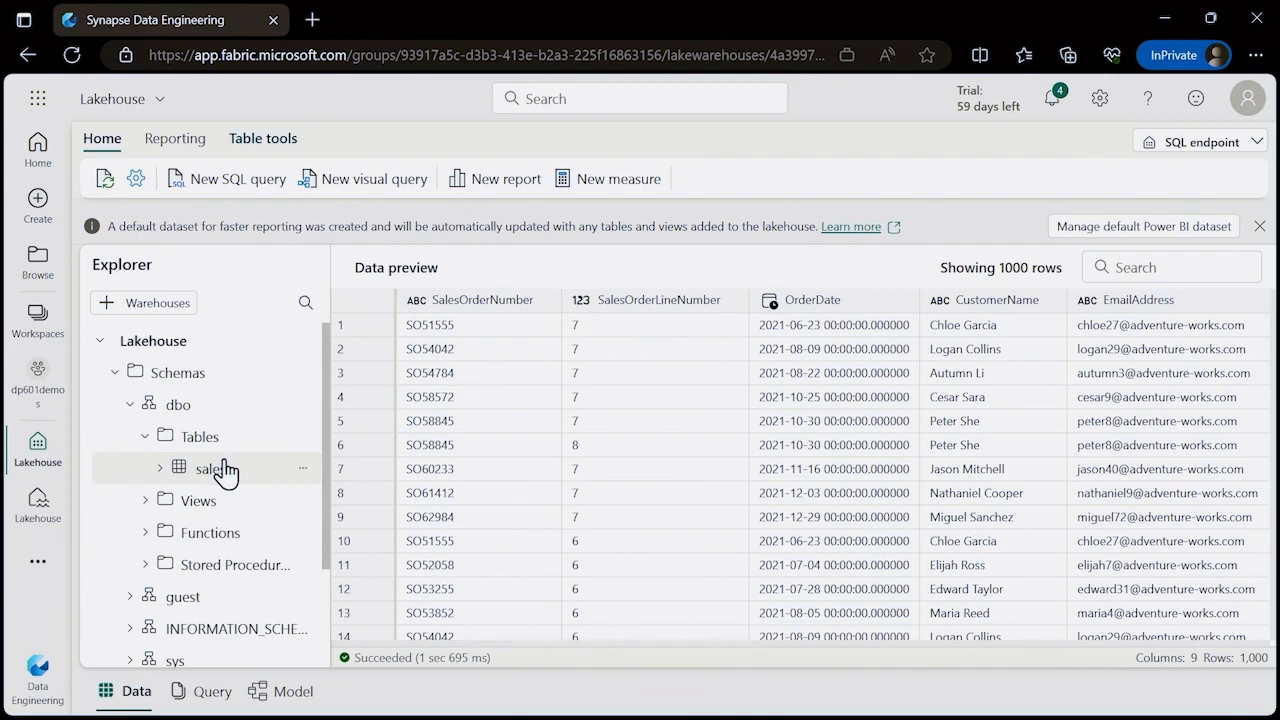
# Create a new SQL query that selects Item and Quantity from sales, and run it.
pyautogui.click(238, 181)
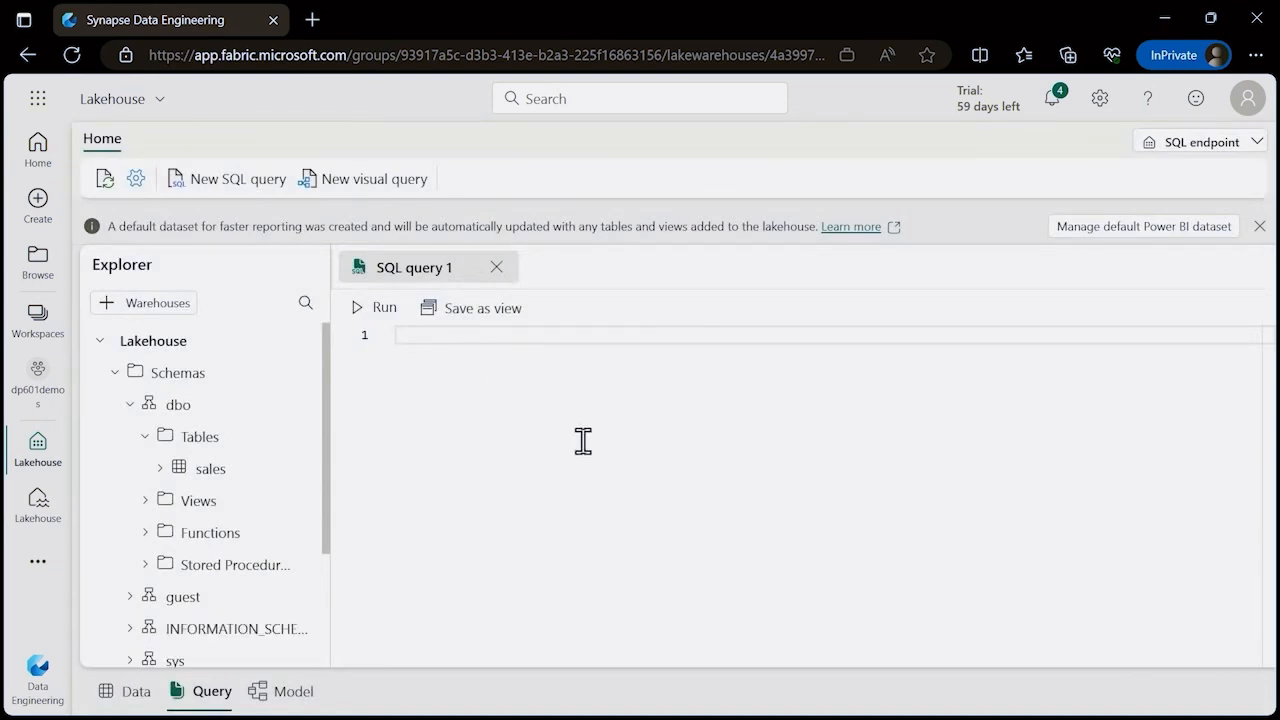
pyautogui.write('selec t')
pyautogui.press('BackSpace')
pyautogui.press('BackSpace')
pyautogui.write('t Item')
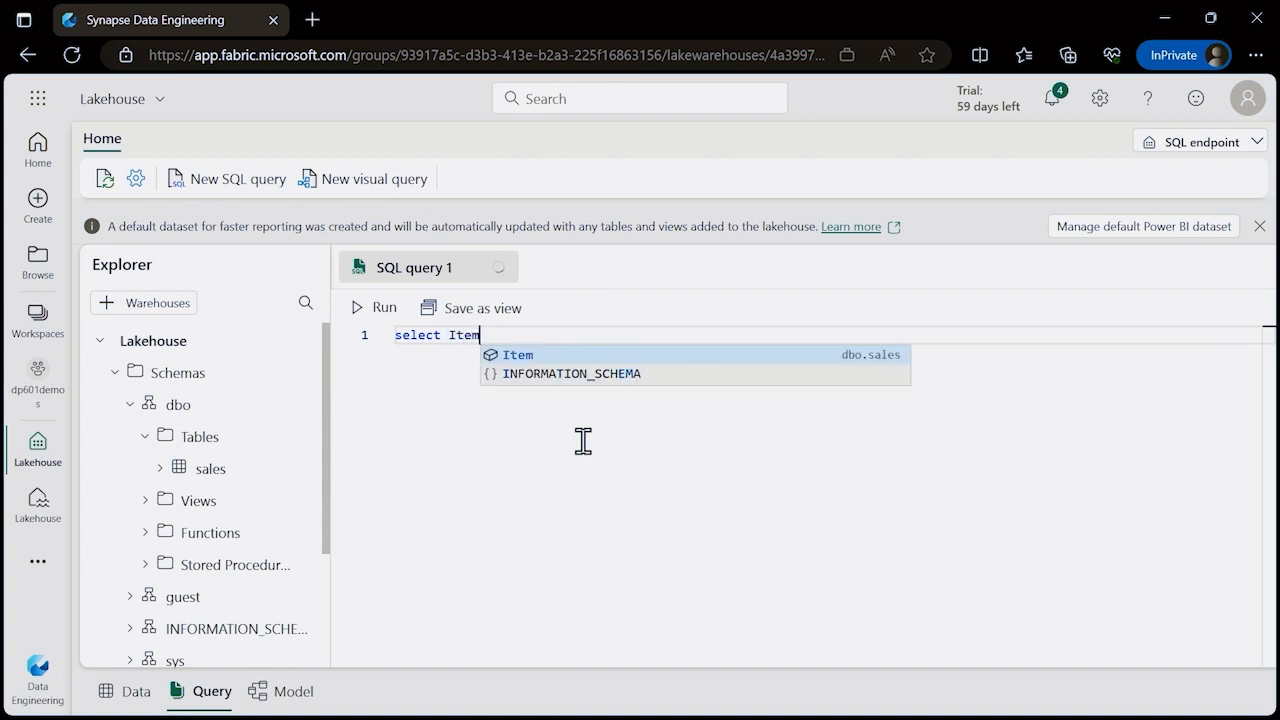
pyautogui.press('Escape')
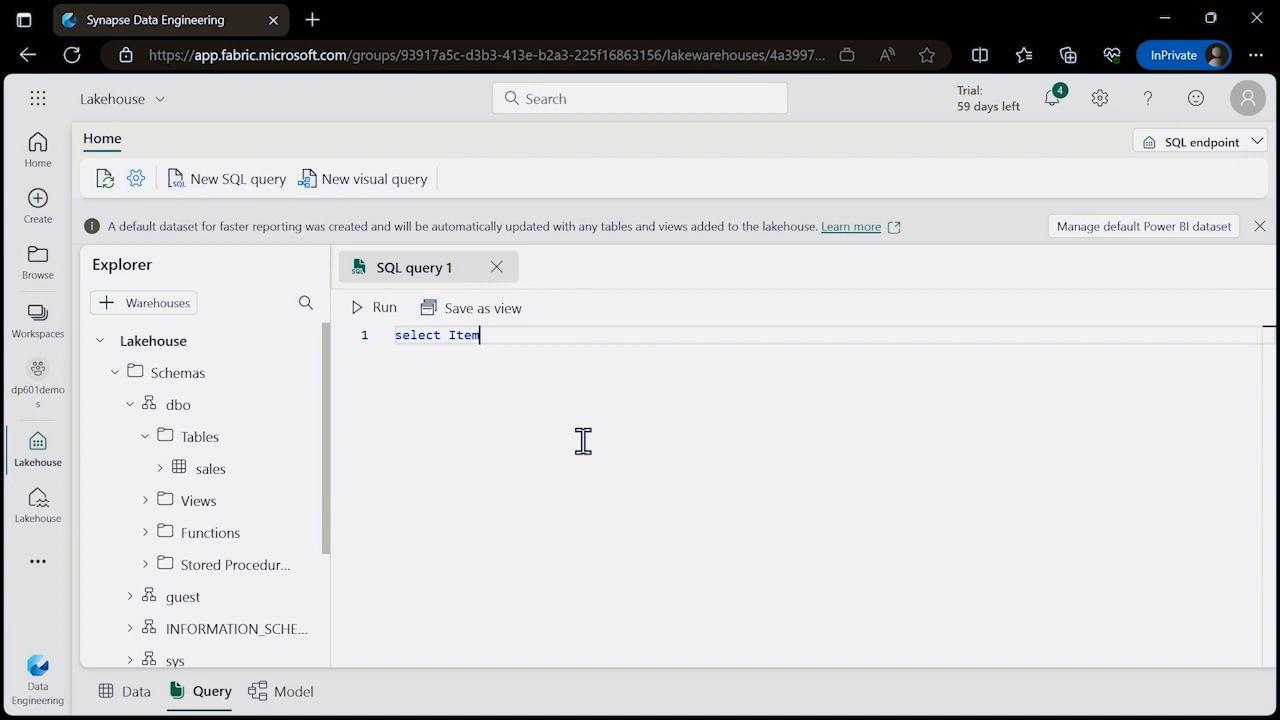
pyautogui.write(', Quantity')
pyautogui.press('Return')
pyautogui.write('from sales')
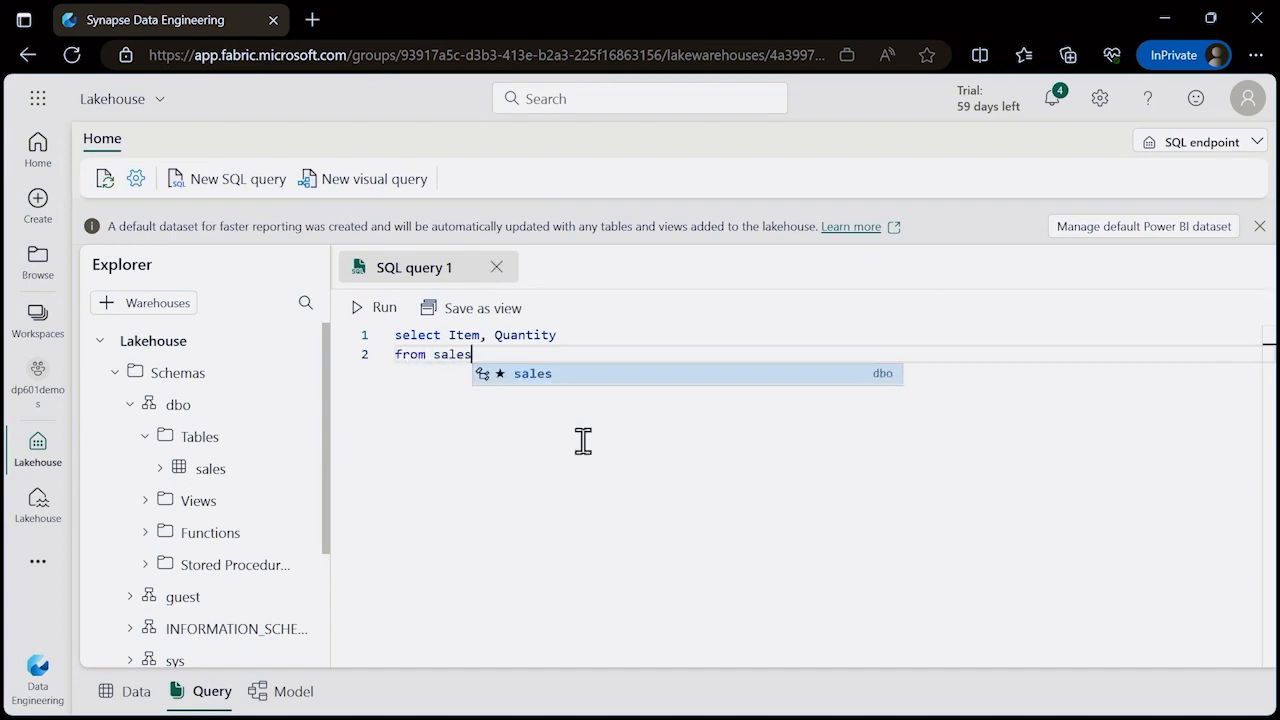
pyautogui.click(380, 310)
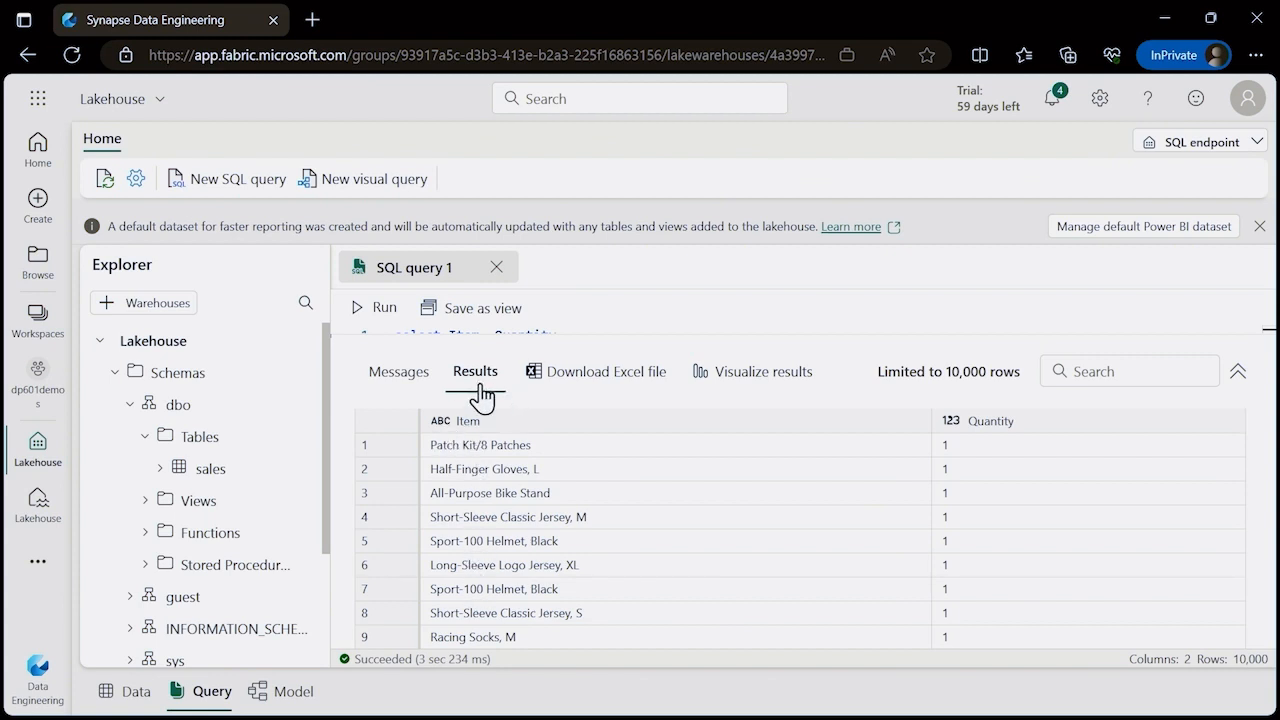
# Try to visualize the SQL query results, and return to the data preview of the sales table.
pyautogui.click(762, 383)
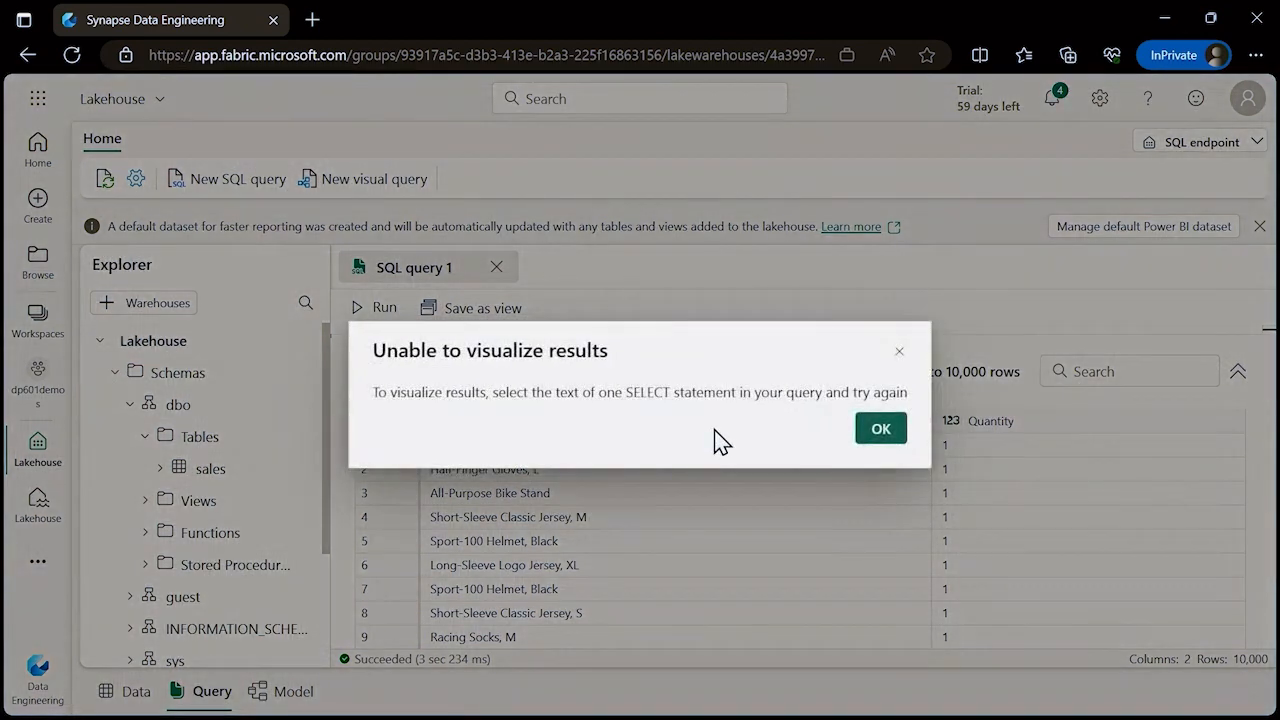
pyautogui.click(897, 357)
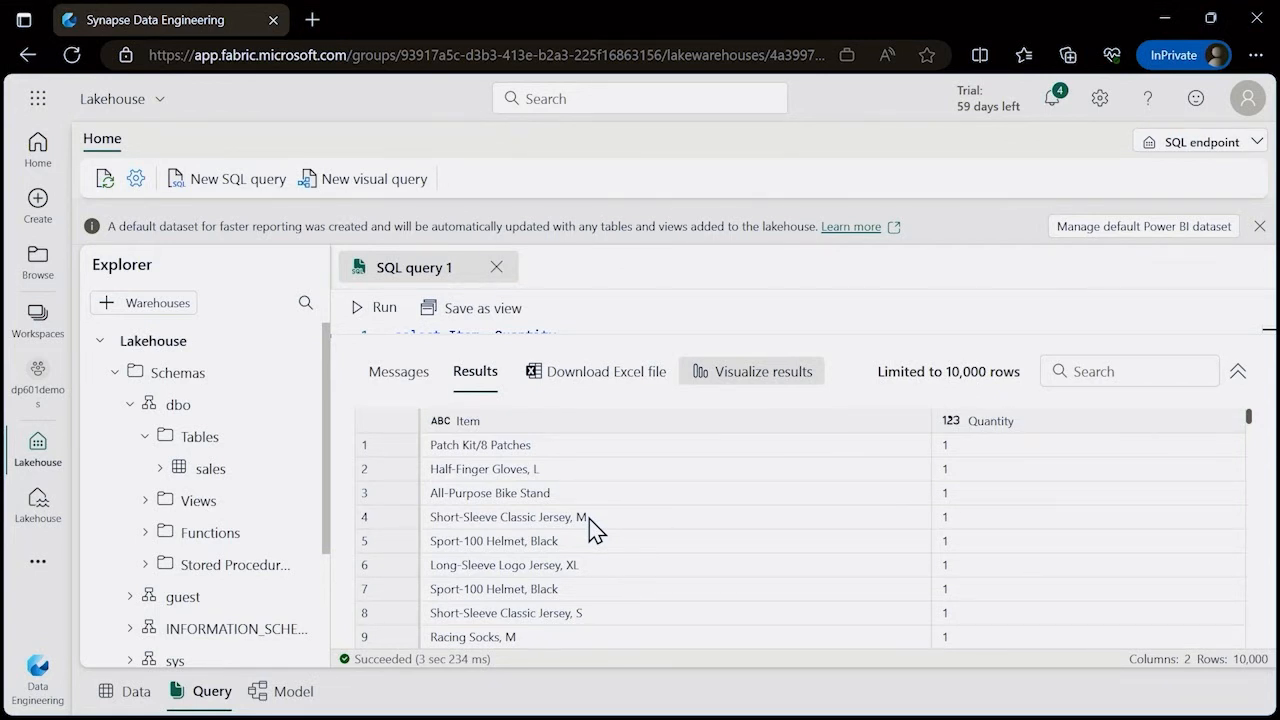
pyautogui.click(212, 472)
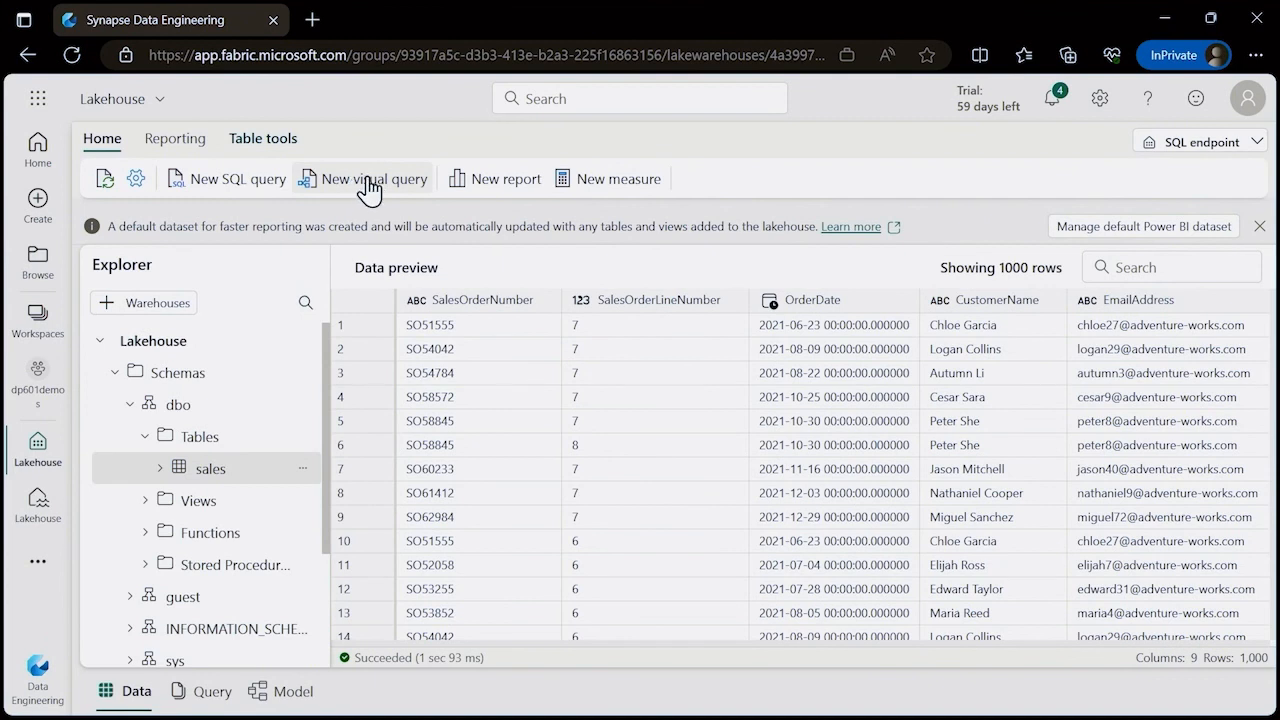
# Create a new visual query and add the sales table to its canvas.
pyautogui.click(375, 192)
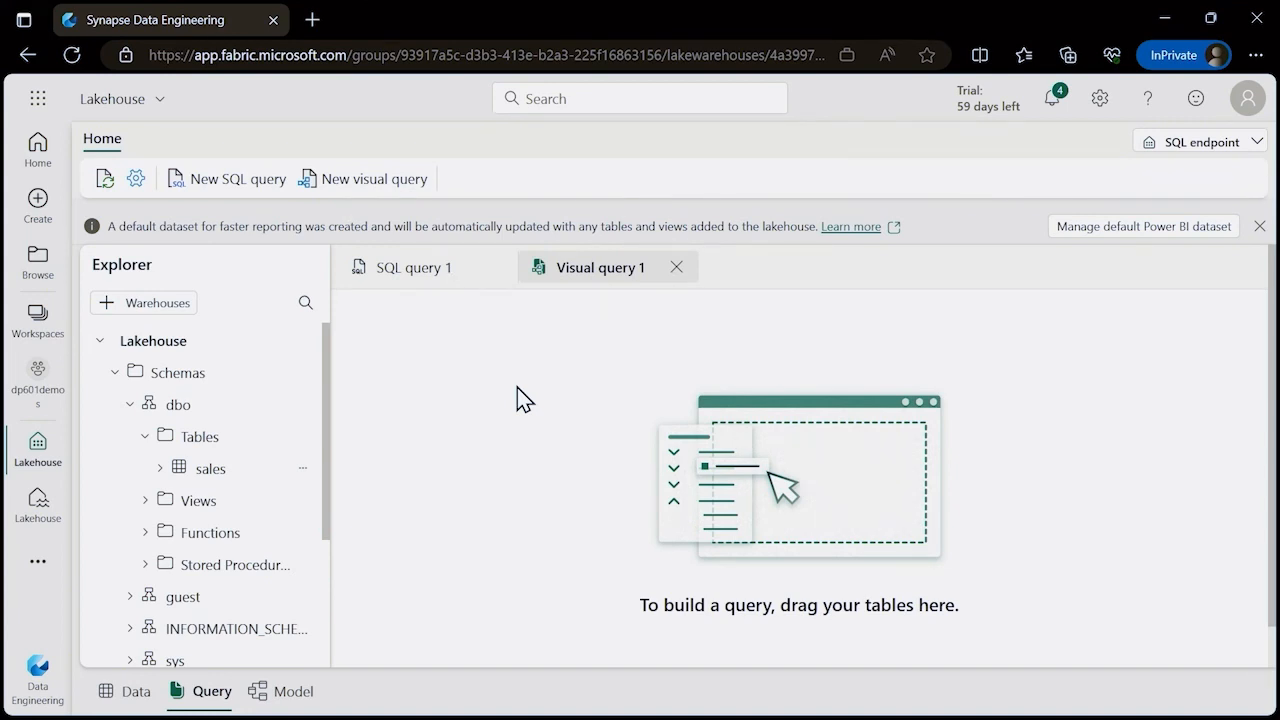
pyautogui.moveTo(195, 472); pyautogui.dragTo(481, 420)
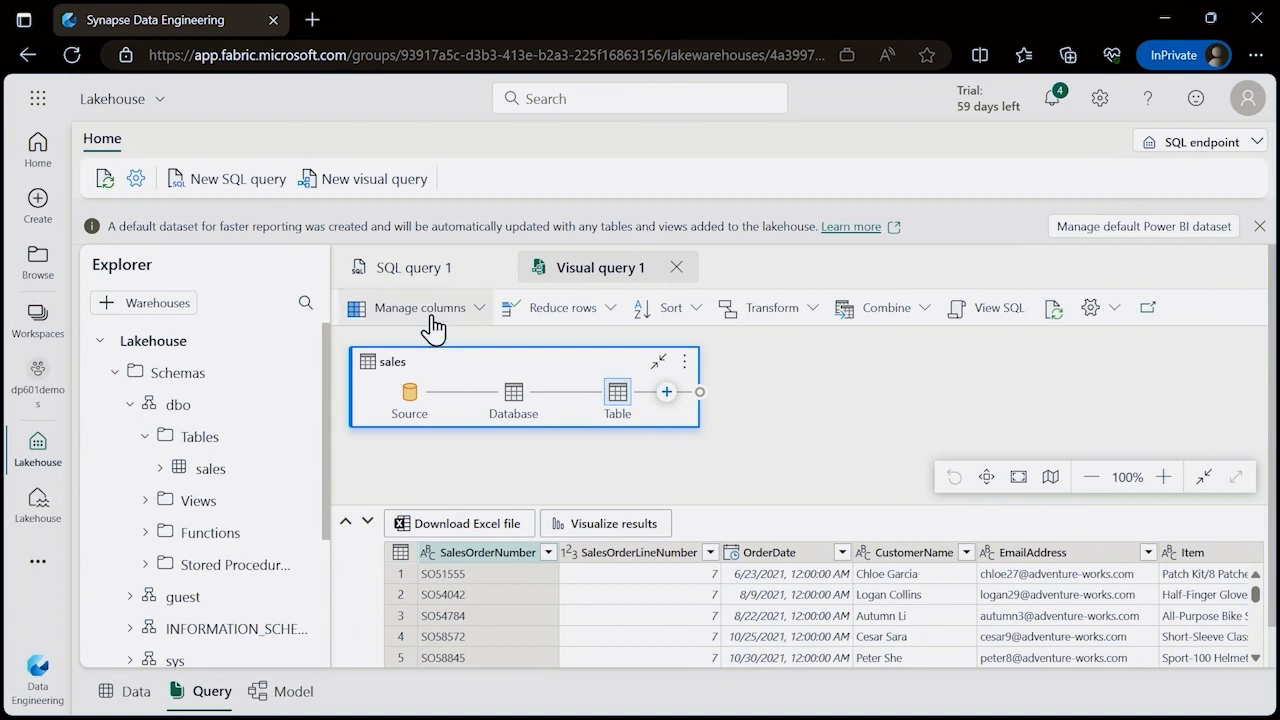
# Keep only the SalesOrderNumber and SalesOrderLineNumber columns in the visual query and inspect its Table and Choose columns steps.
pyautogui.click(480, 315)
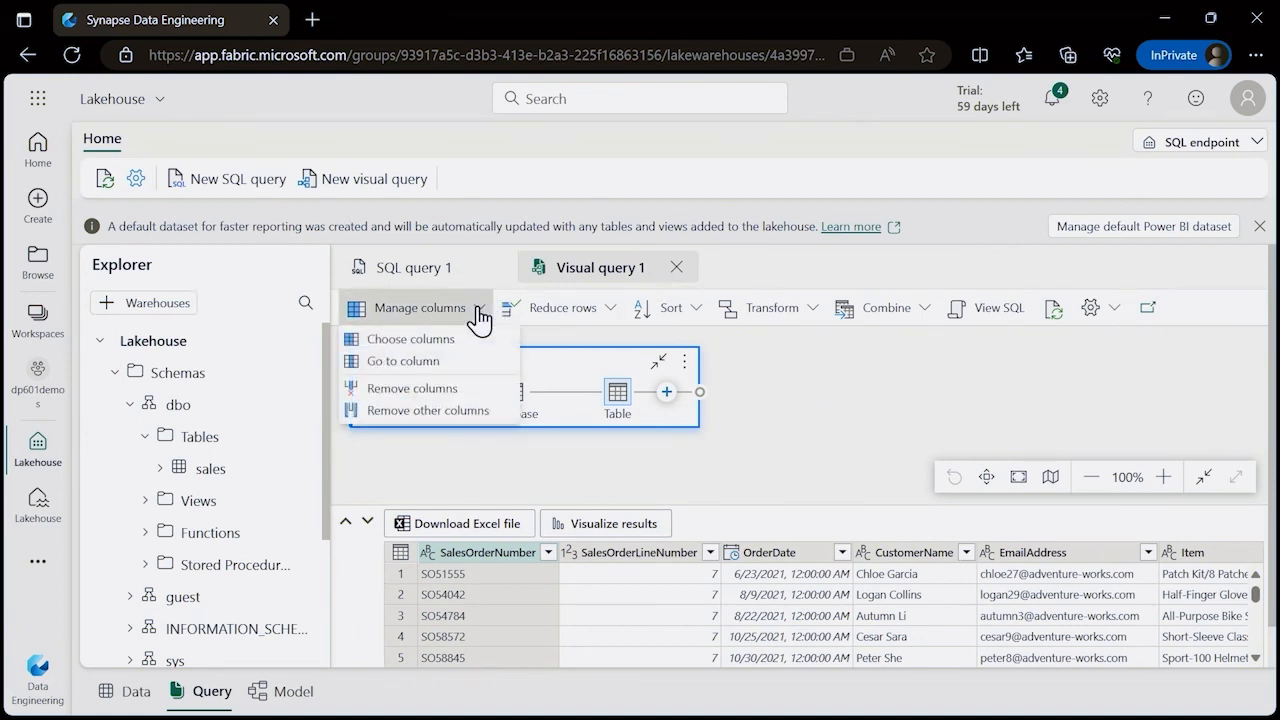
pyautogui.click(428, 340)
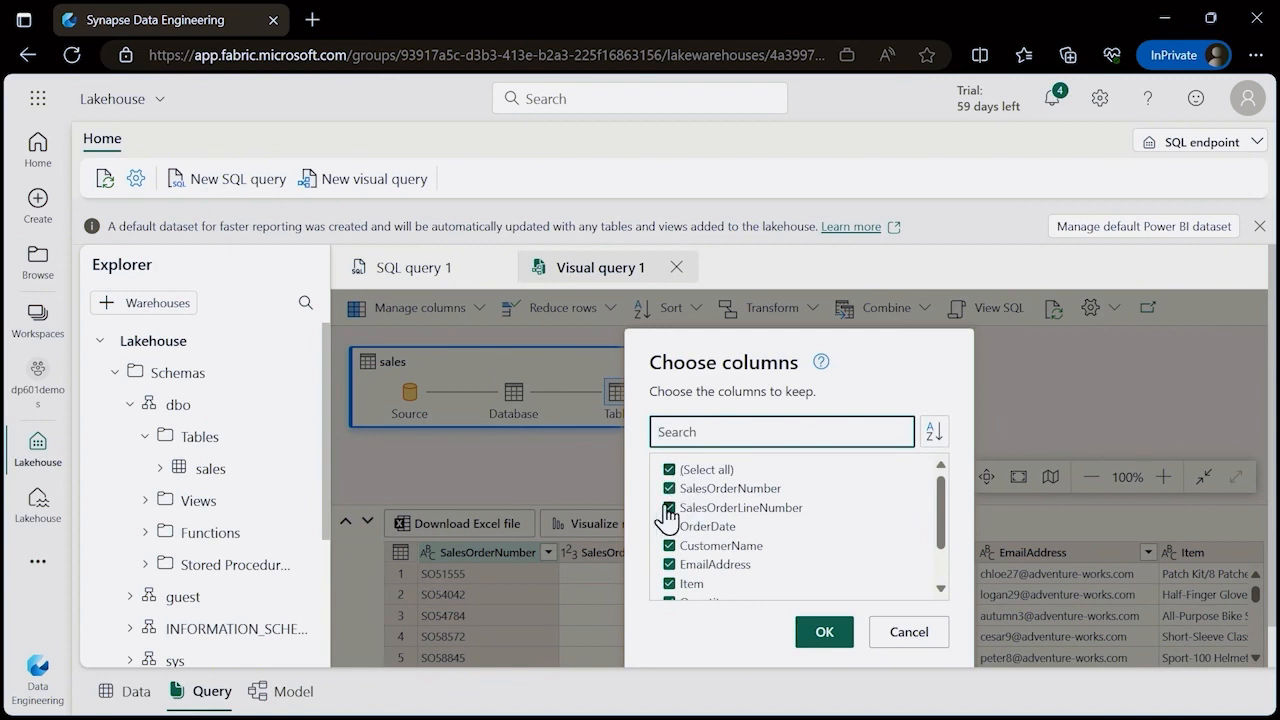
pyautogui.click(669, 469)
pyautogui.click(669, 584)
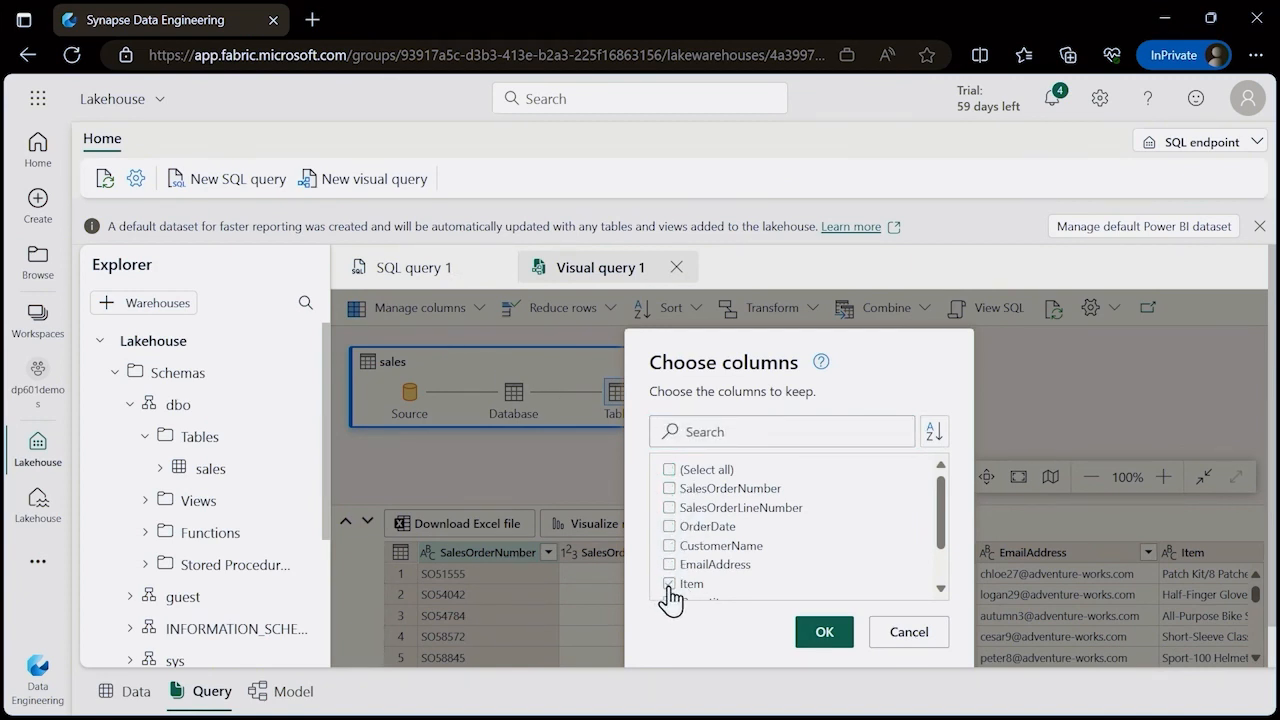
pyautogui.scroll(-1, 727, 530)
pyautogui.scroll(1, 731, 527)
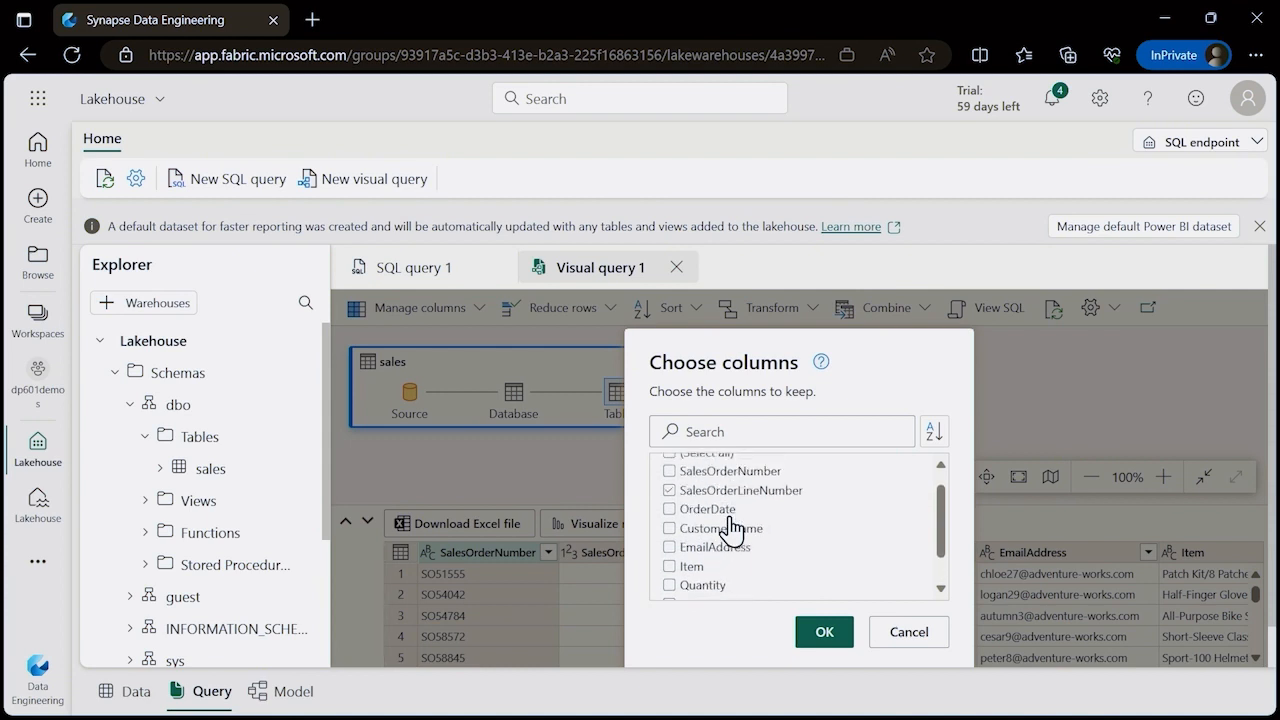
pyautogui.click(669, 477)
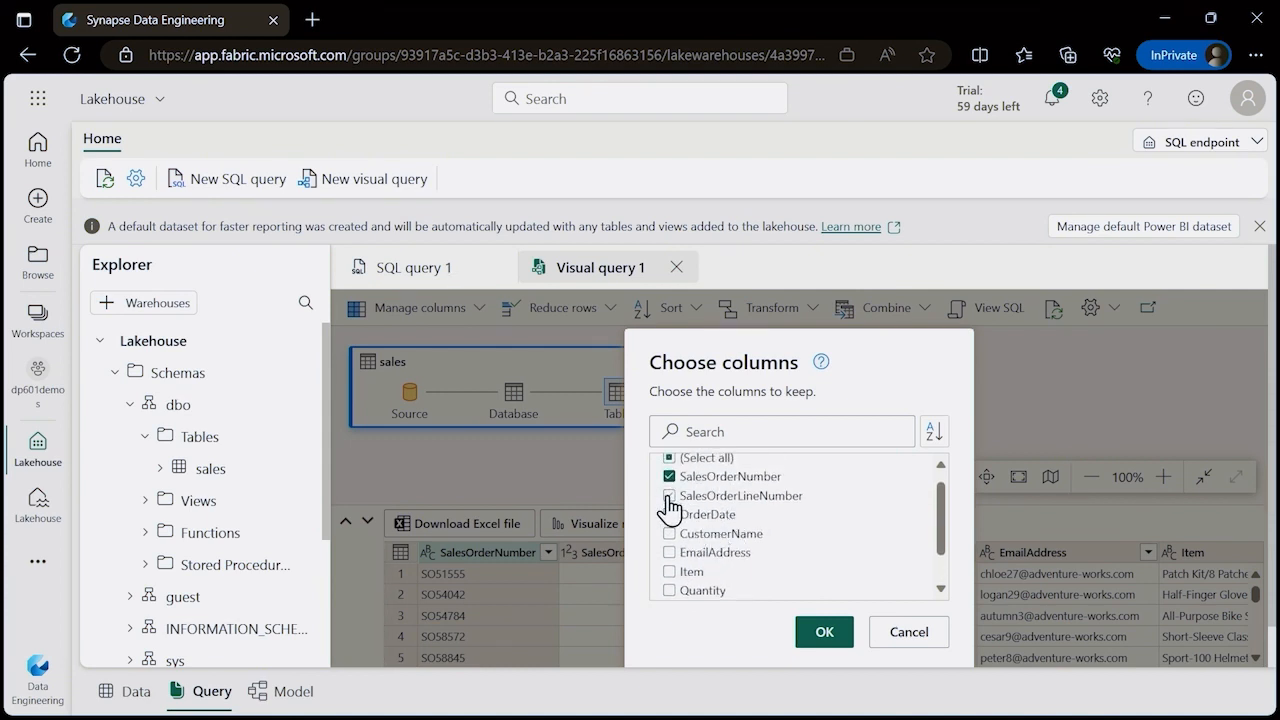
pyautogui.click(668, 496)
pyautogui.click(818, 634)
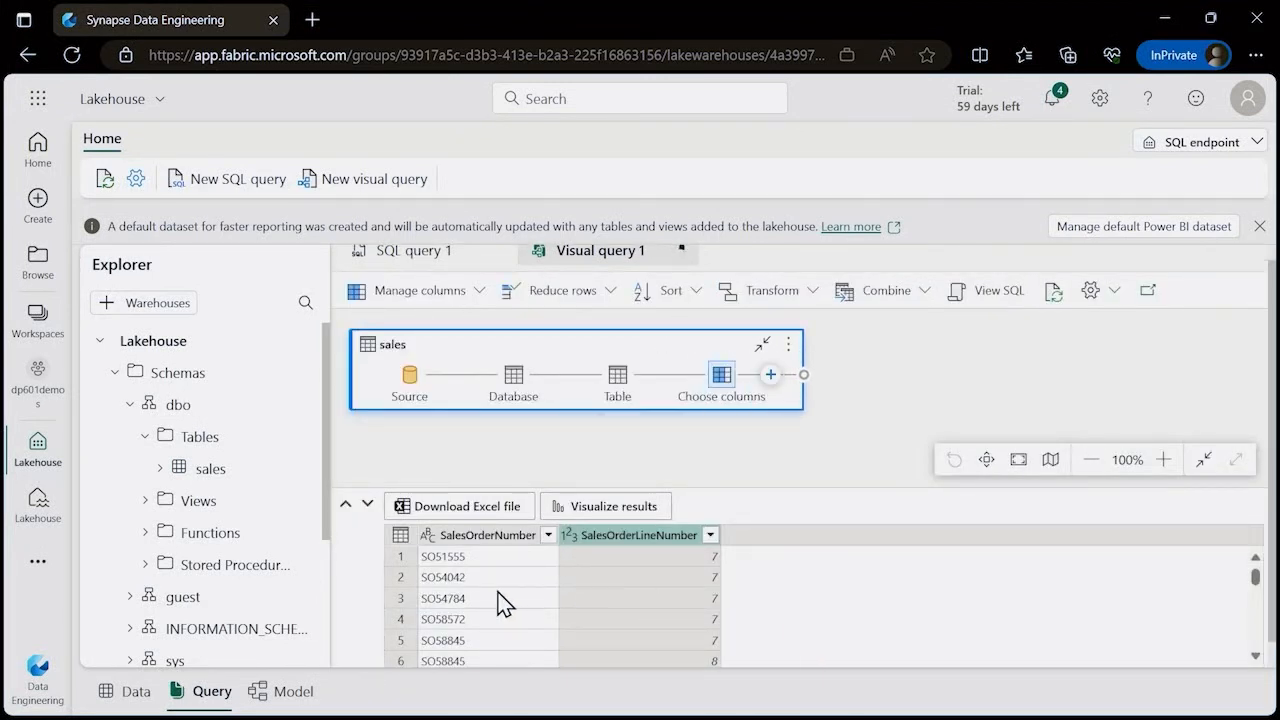
pyautogui.moveTo(617, 384)
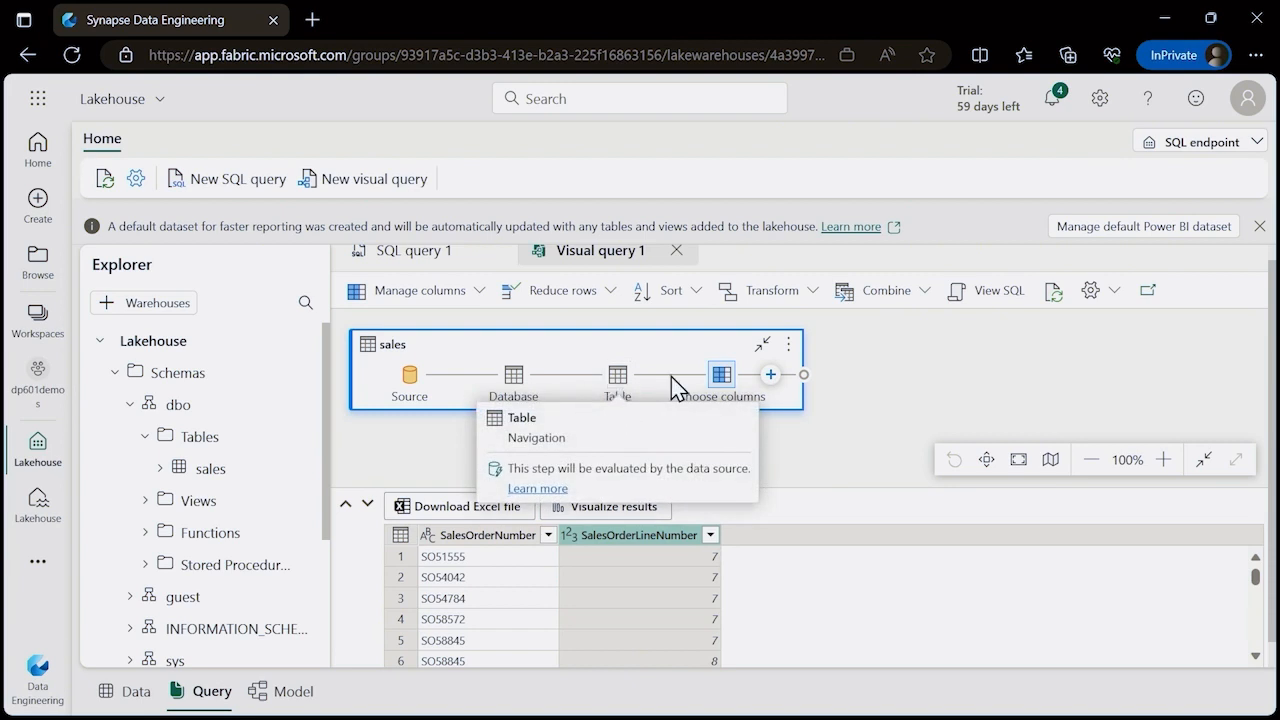
pyautogui.moveTo(722, 382)
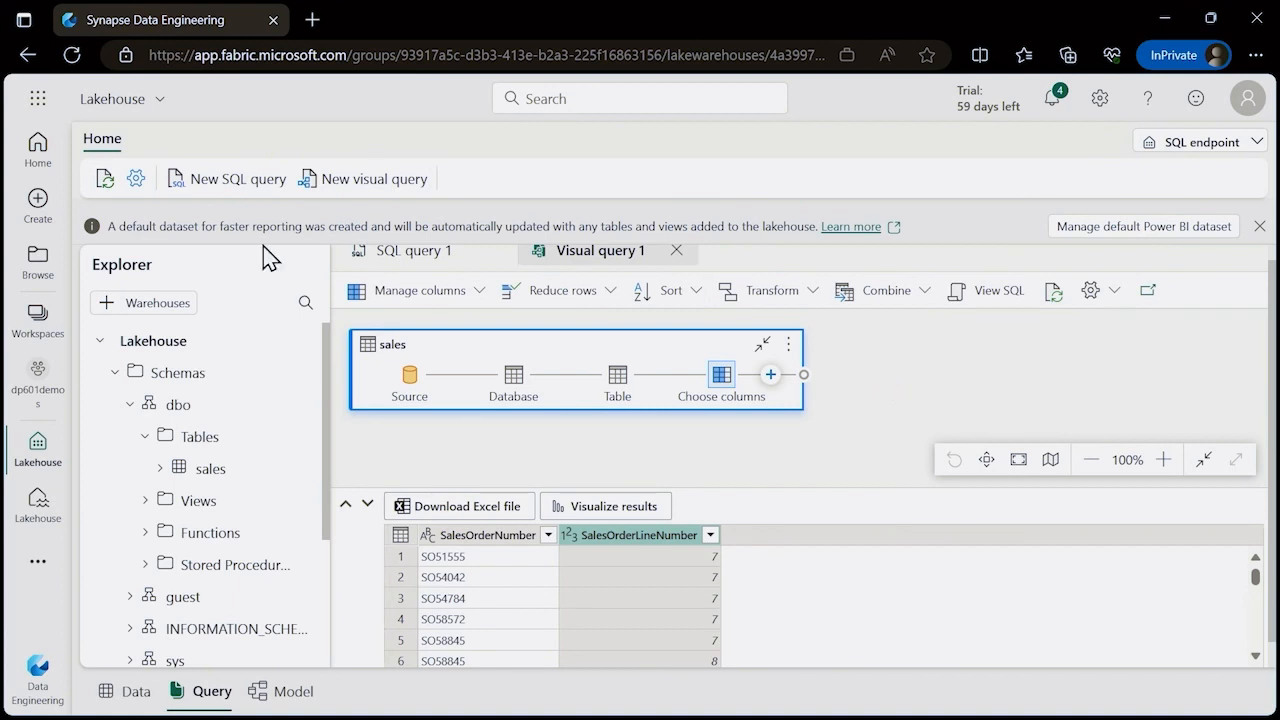
# Create a new report from the lakehouse's data model and add a table visual showing Item and Quantity from sales.
pyautogui.click(277, 697)
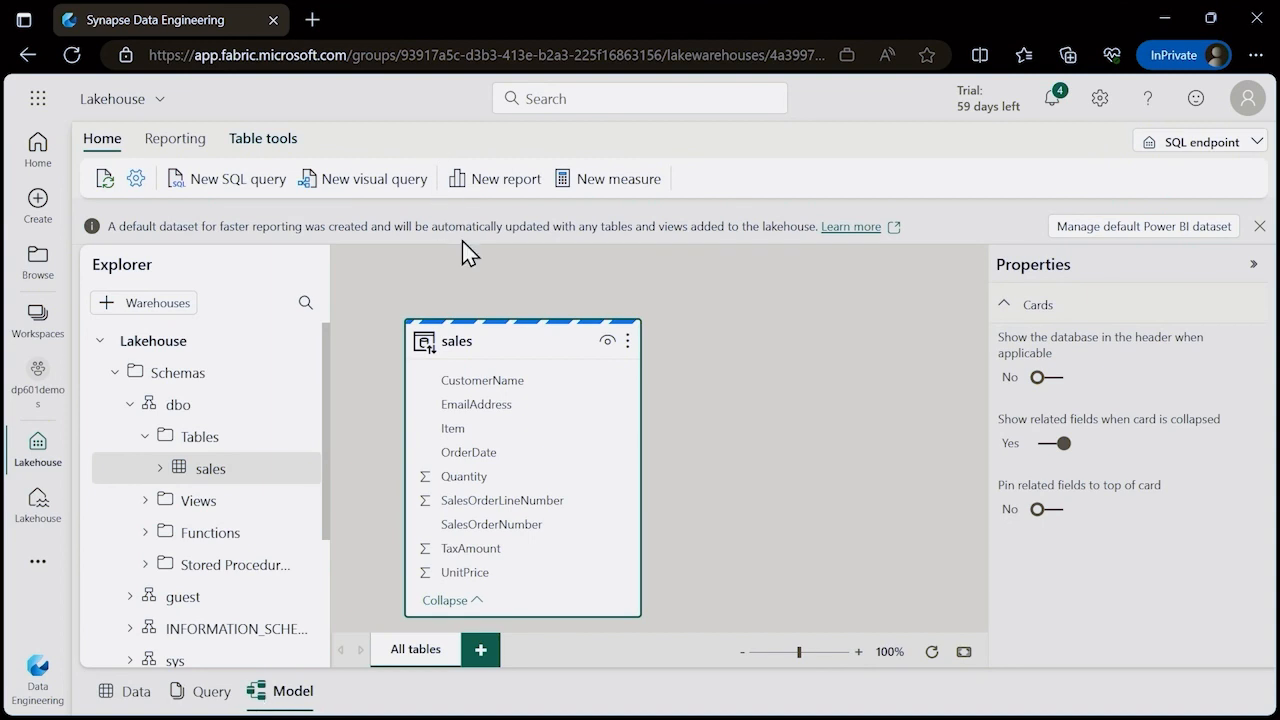
pyautogui.click(507, 185)
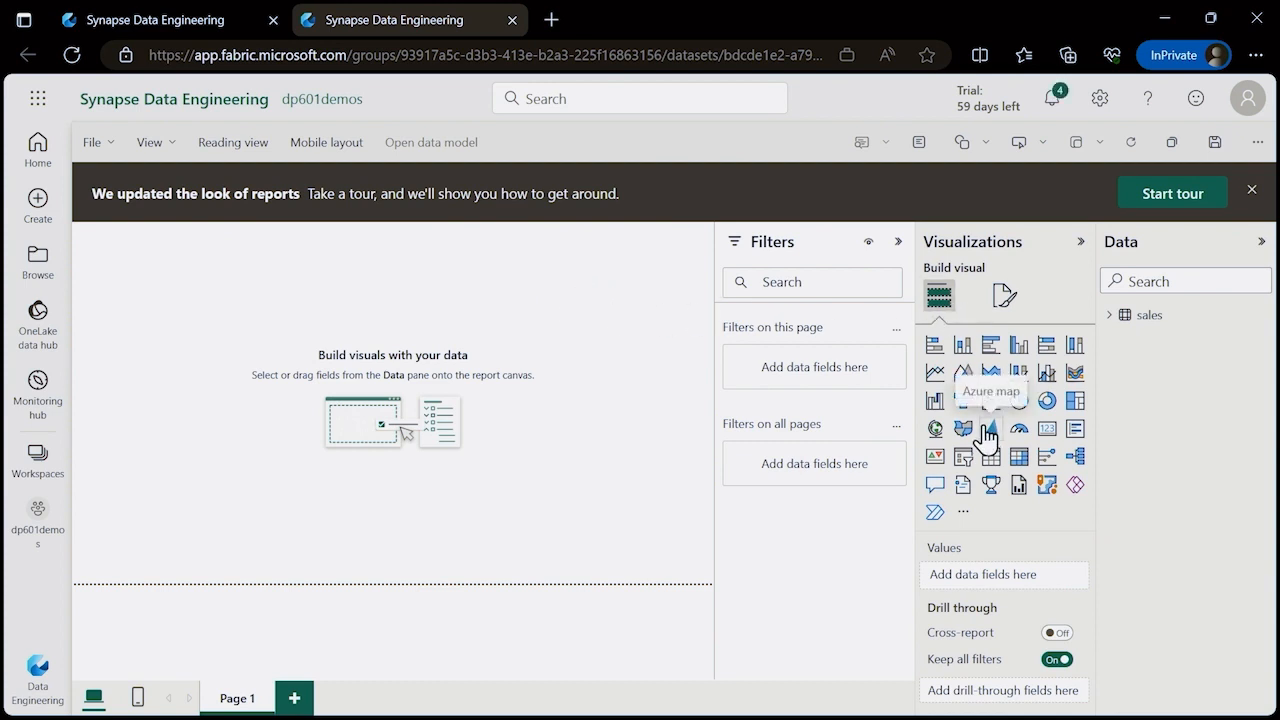
pyautogui.click(1110, 318)
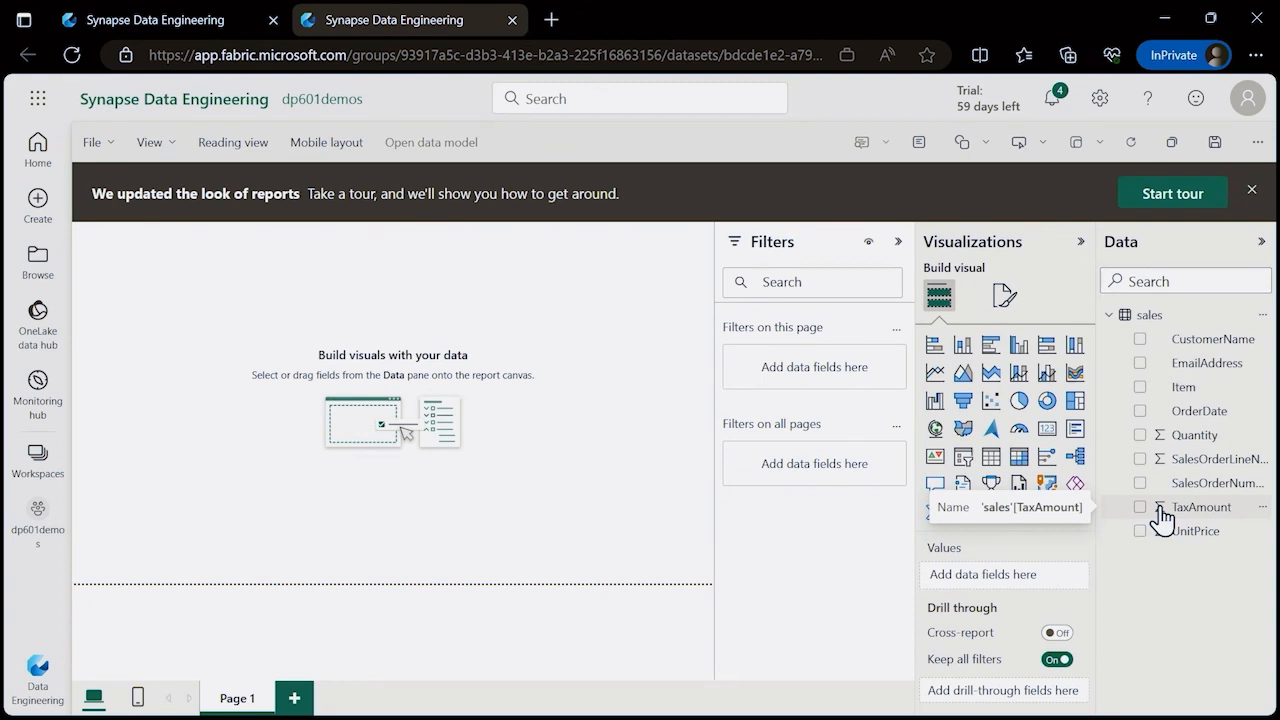
pyautogui.click(1141, 389)
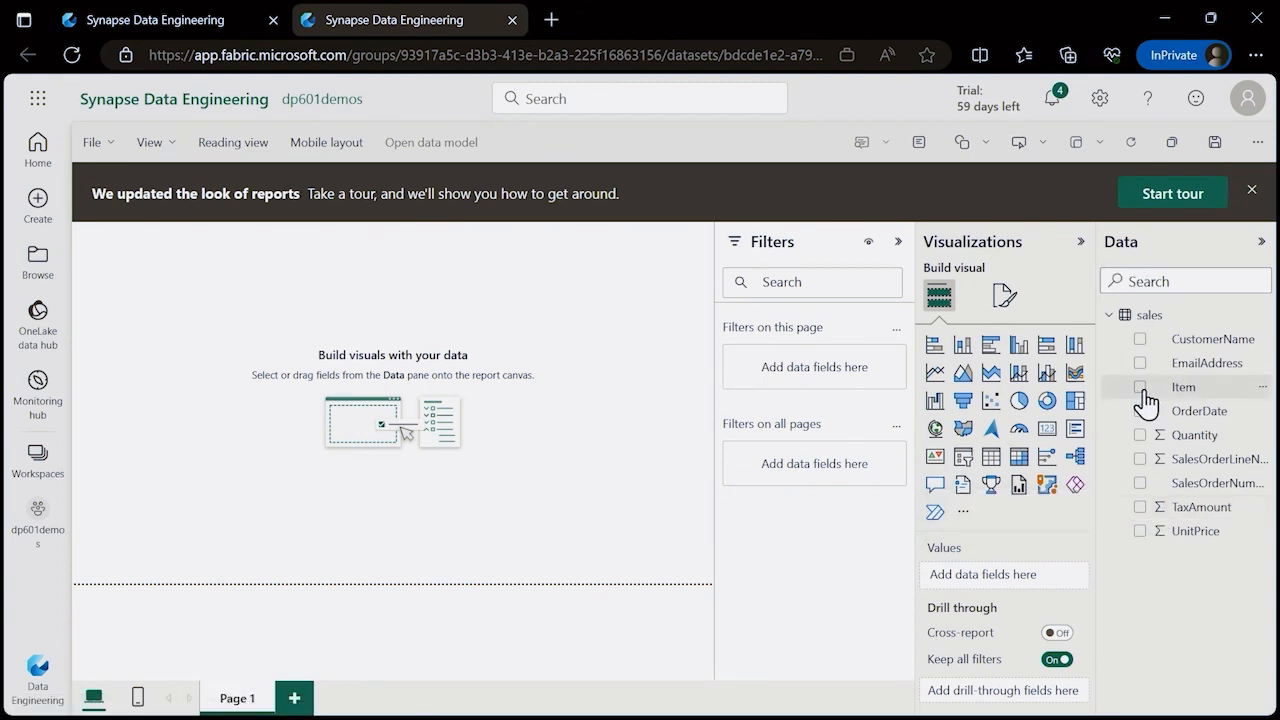
pyautogui.click(1141, 437)
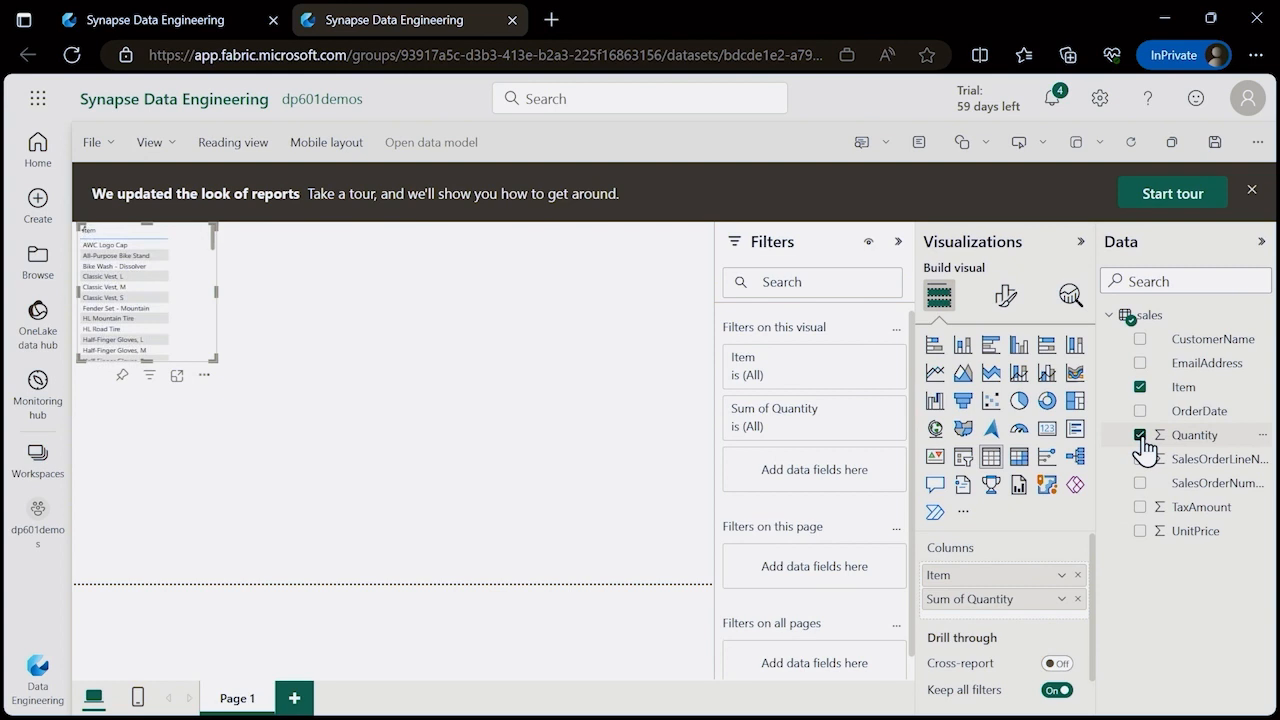
# Convert the Item and Quantity table visual to a clustered bar chart and enlarge it to fill most of the report page.
pyautogui.moveTo(217, 293); pyautogui.dragTo(249, 296)
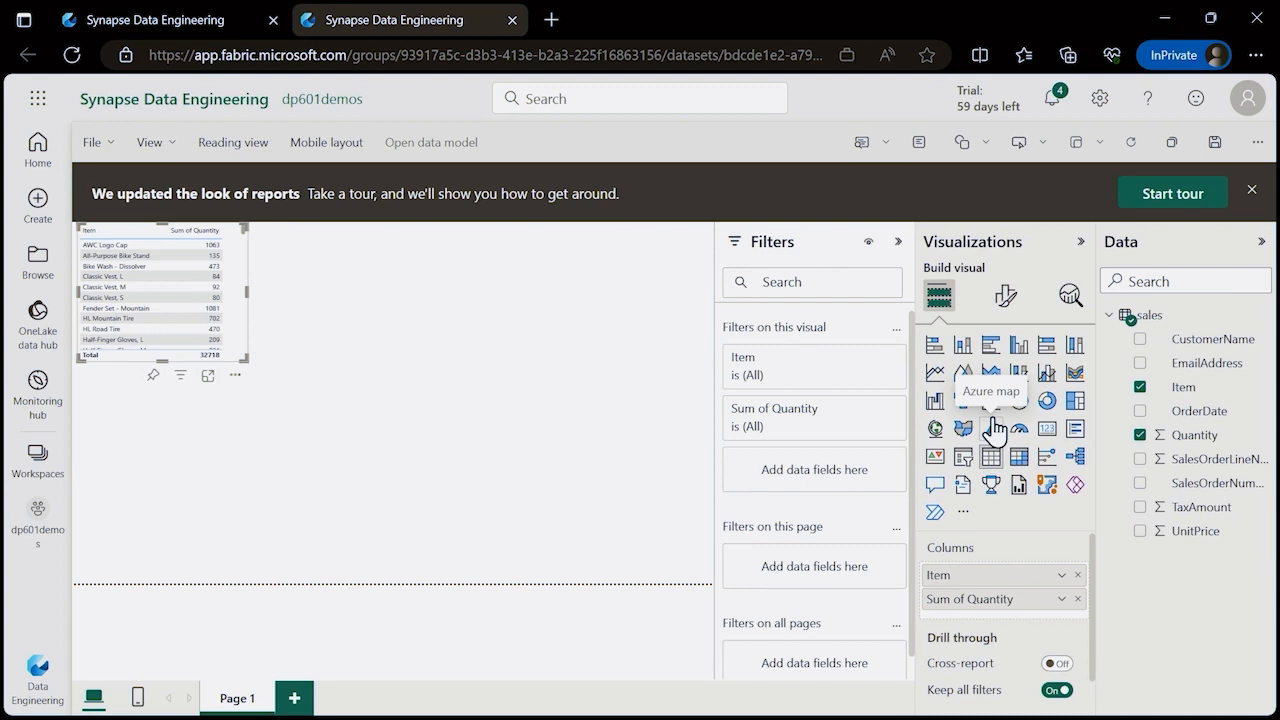
pyautogui.click(991, 349)
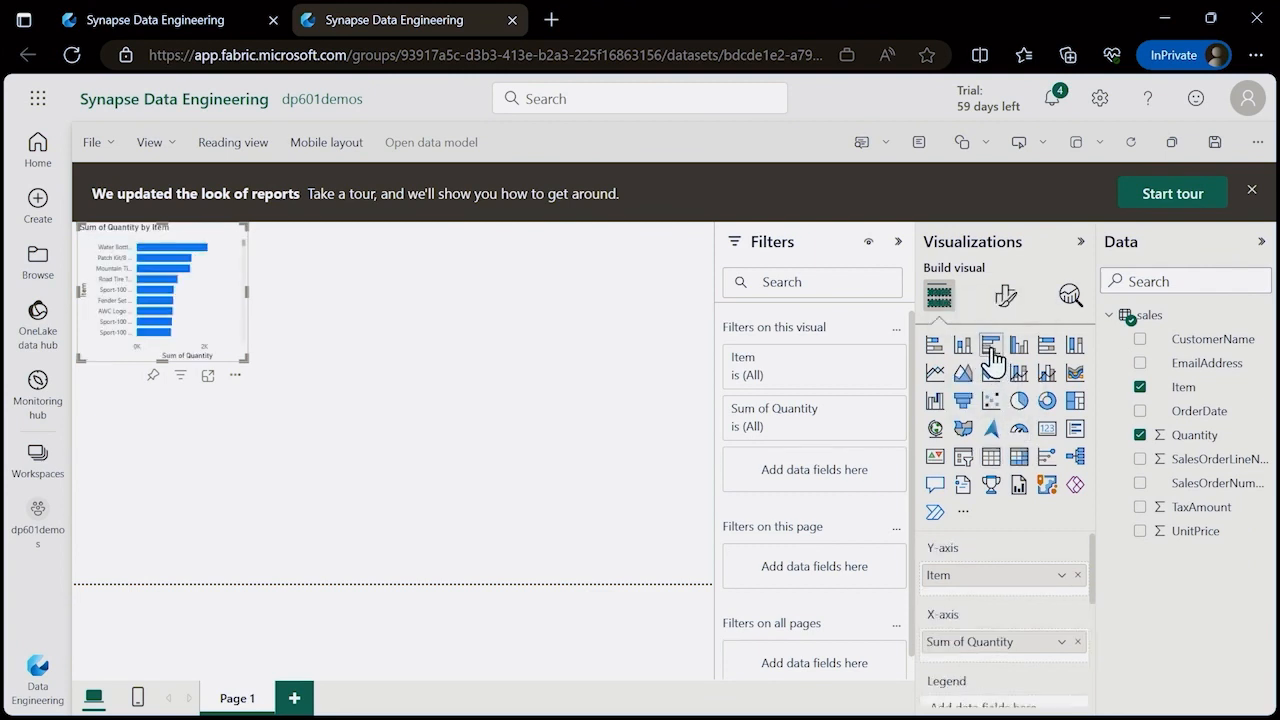
pyautogui.moveTo(245, 360); pyautogui.dragTo(674, 532)
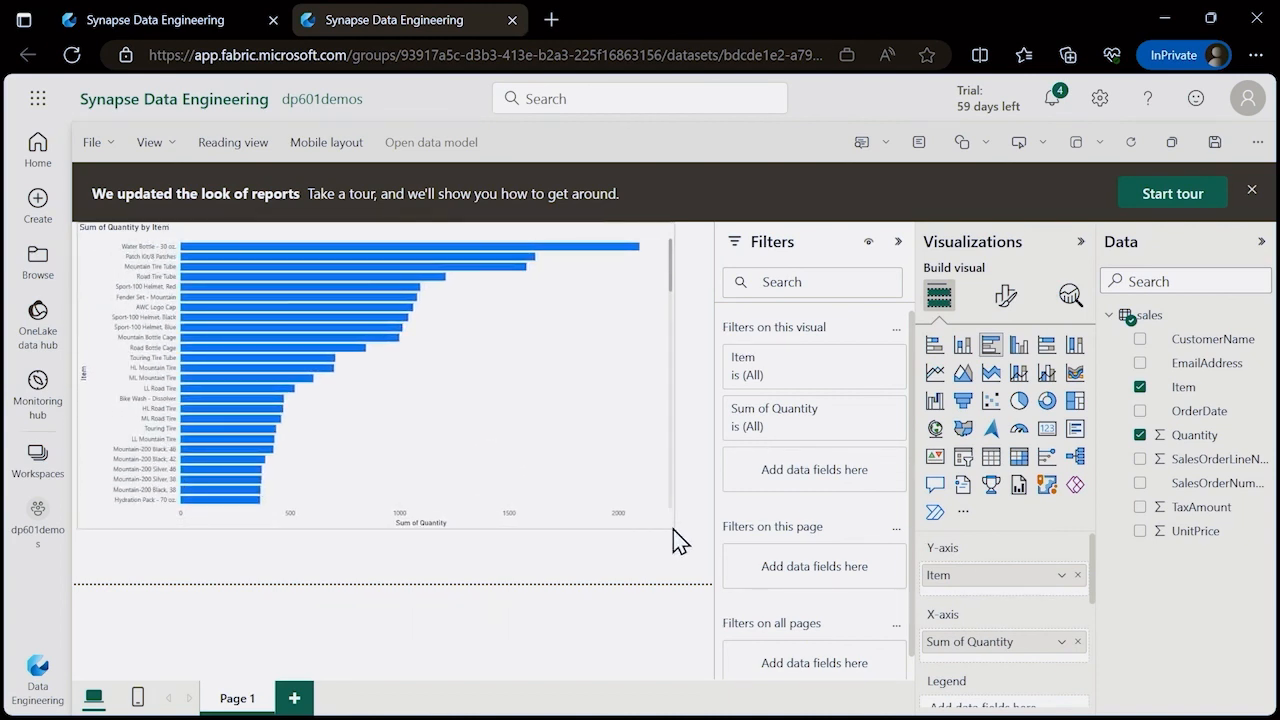